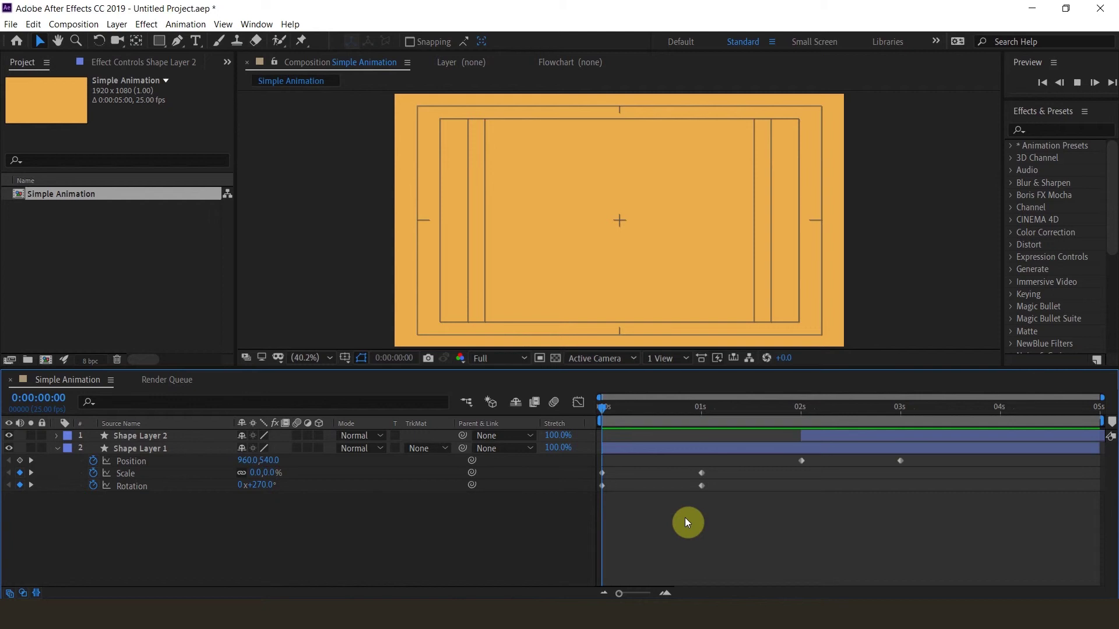
- Preview the finished animation, then start a new project without saving the old one
{"action": "key", "text": "space"}
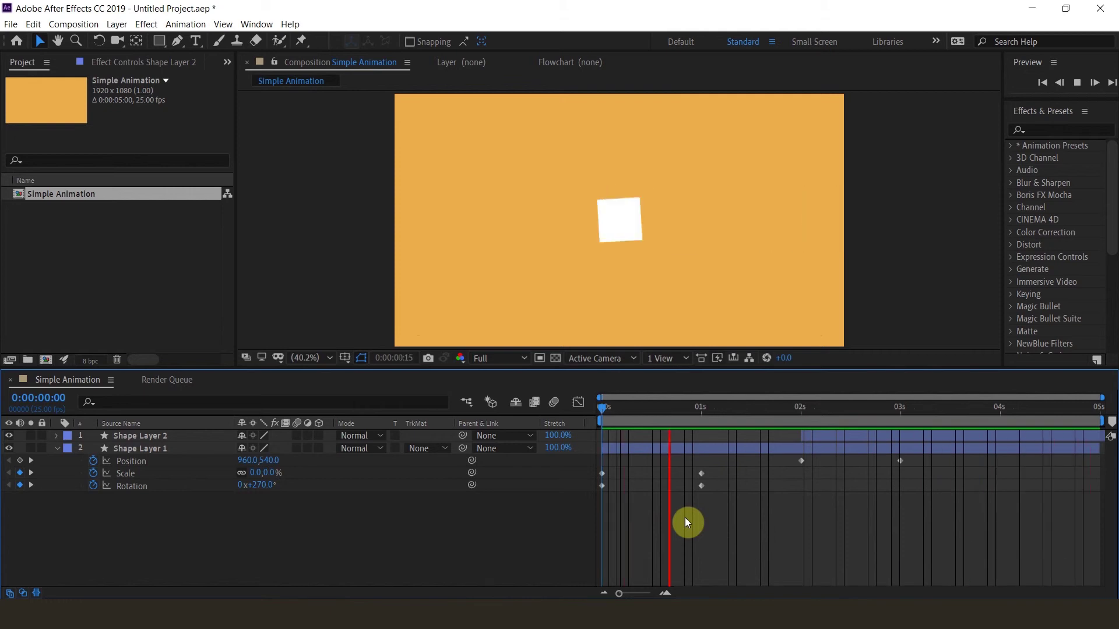
{"action": "key", "text": "space"}
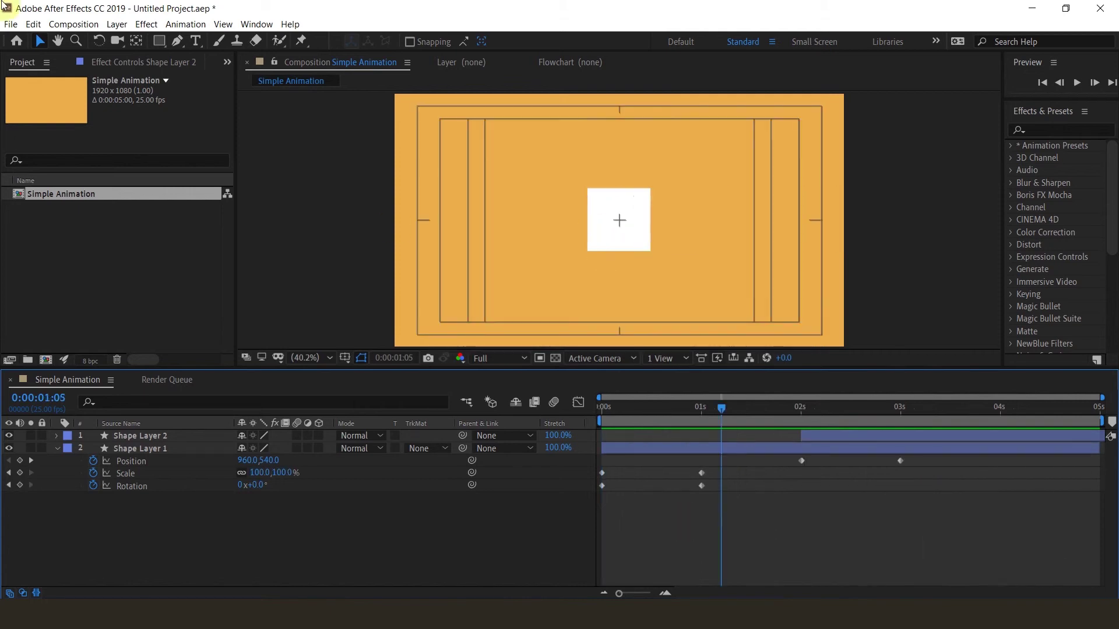
{"action": "left_click", "coordinate": [8, 25]}
{"action": "key", "text": "Right"}
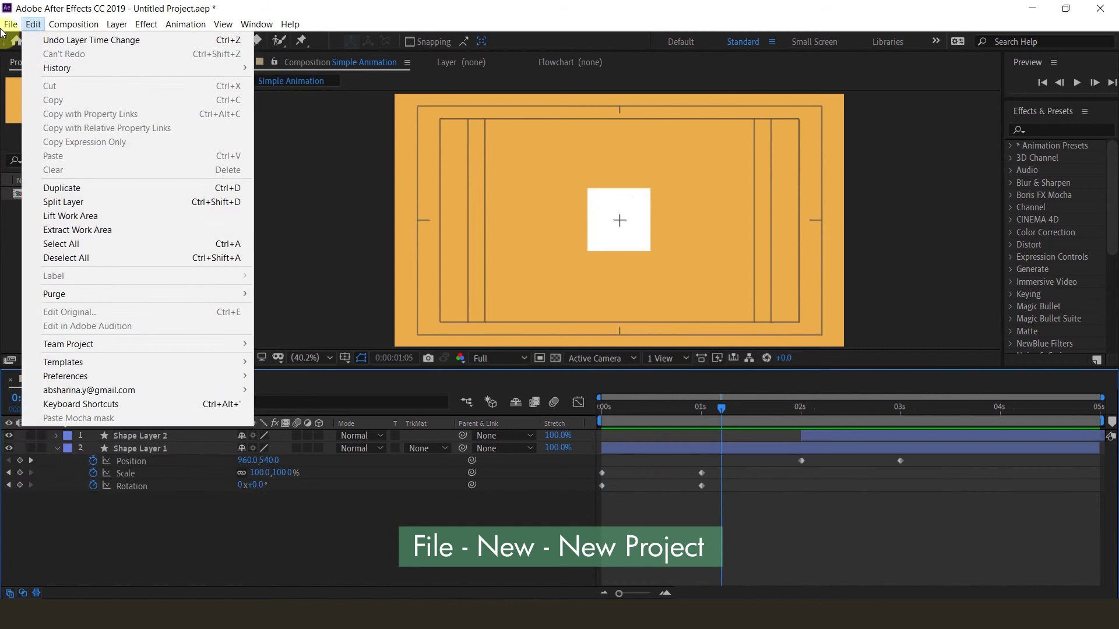
{"action": "mouse_move", "coordinate": [11, 26]}
{"action": "mouse_move", "coordinate": [35, 40]}
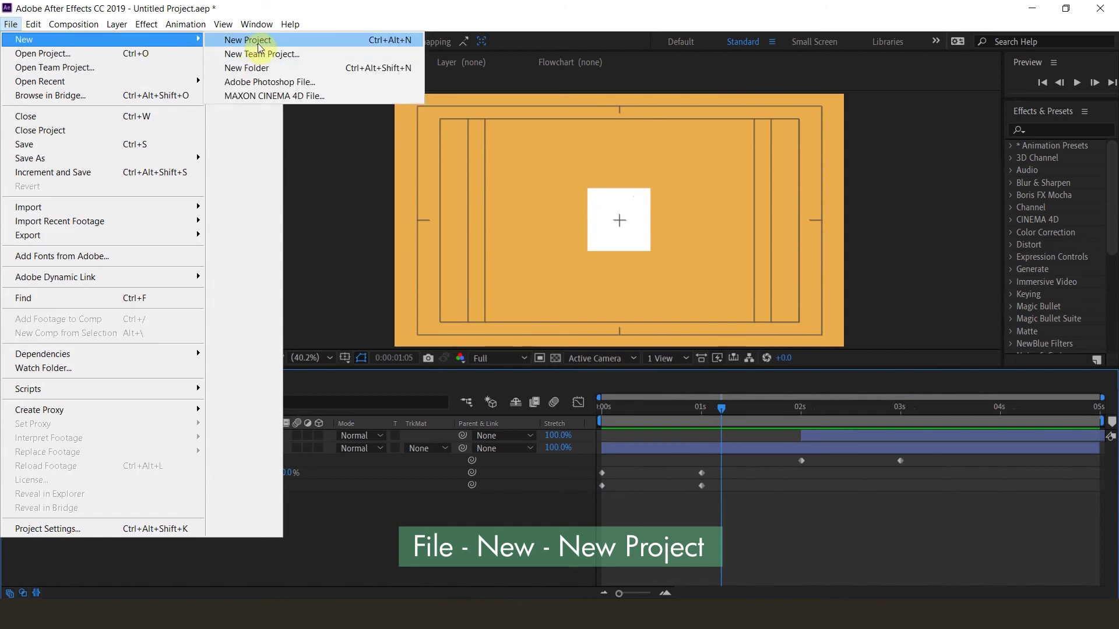
{"action": "left_click", "coordinate": [261, 46]}
{"action": "left_click", "coordinate": [604, 330]}
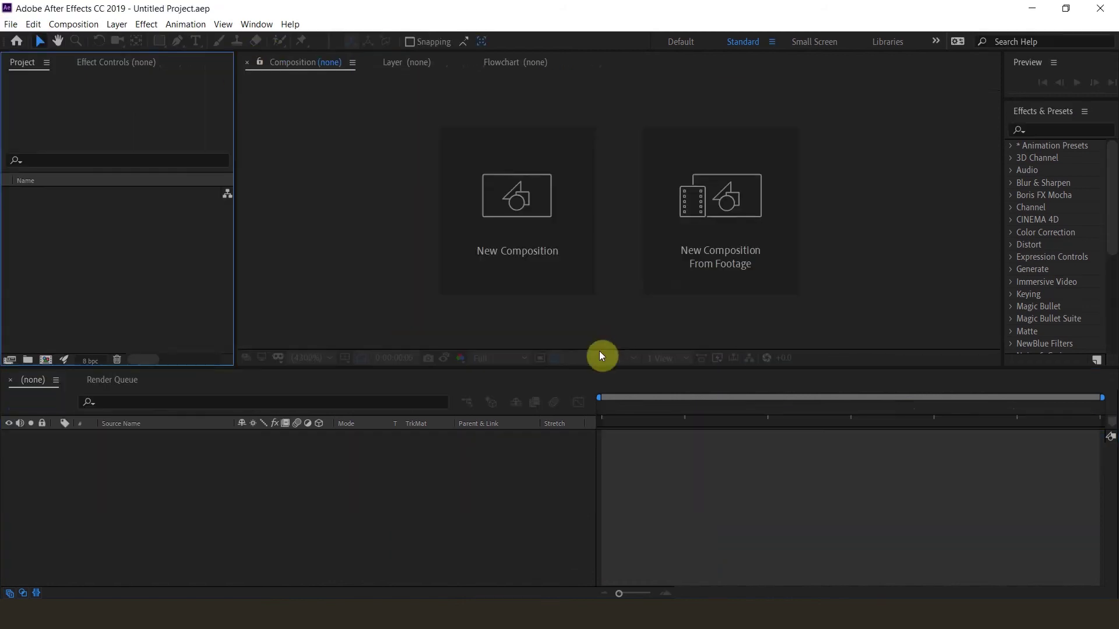
- Create a 1920×1080, 25 fps, 5-second composition named 'Simple Animation'
{"action": "left_click", "coordinate": [502, 202]}
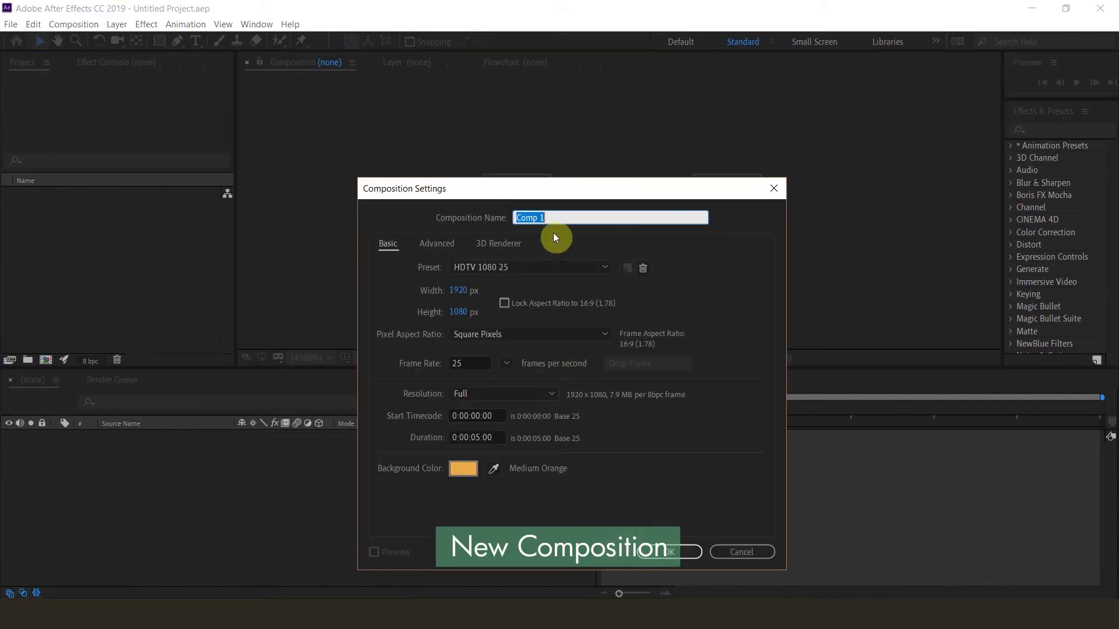
{"action": "type", "text": "Simple "}
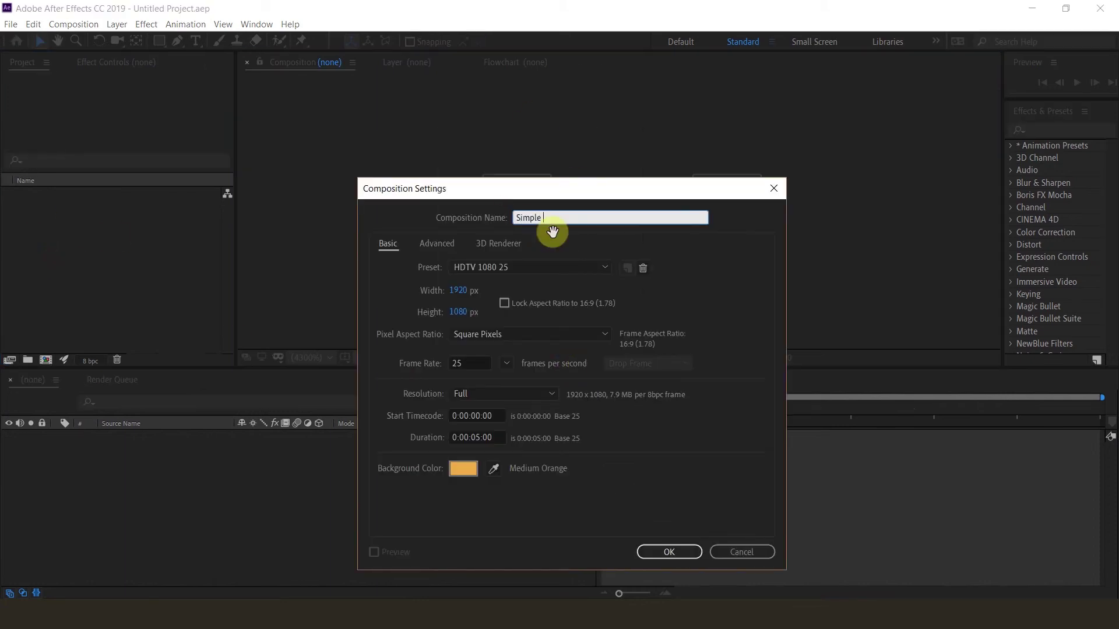
{"action": "type", "text": "Animation"}
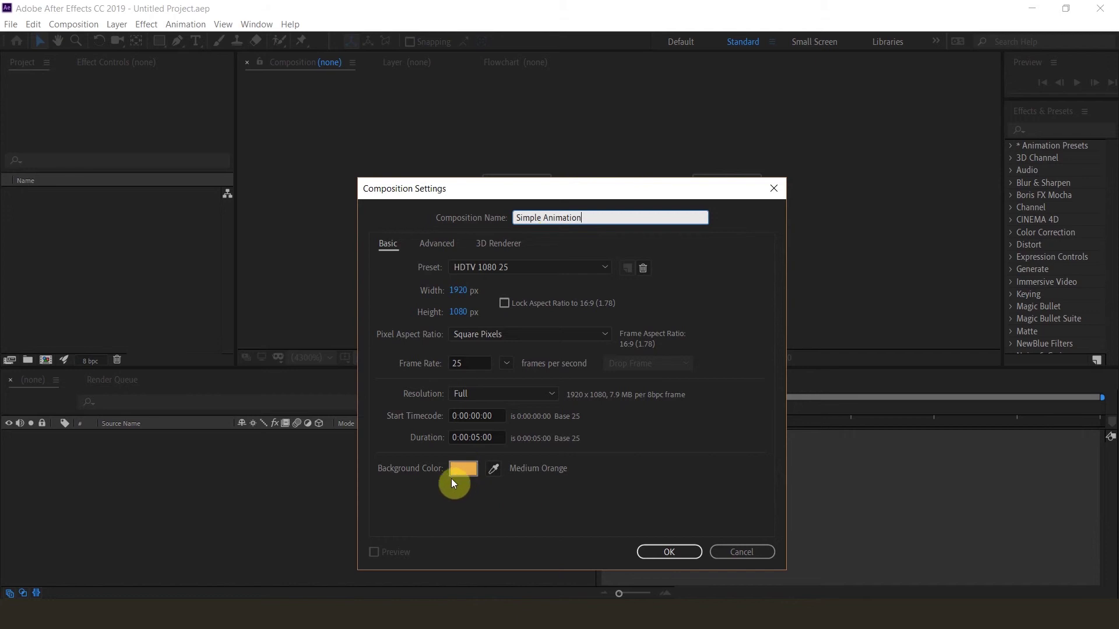
{"action": "left_click", "coordinate": [664, 559]}
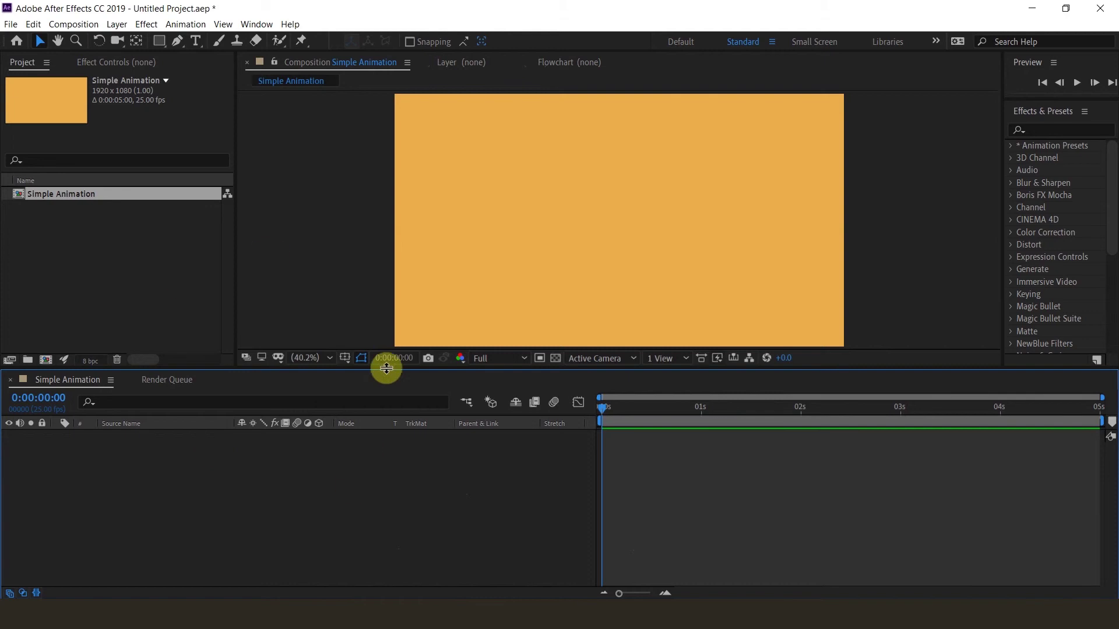
- Switch on the Title/Action Safe guides from the viewer's grid and guide options
{"action": "left_click", "coordinate": [349, 359]}
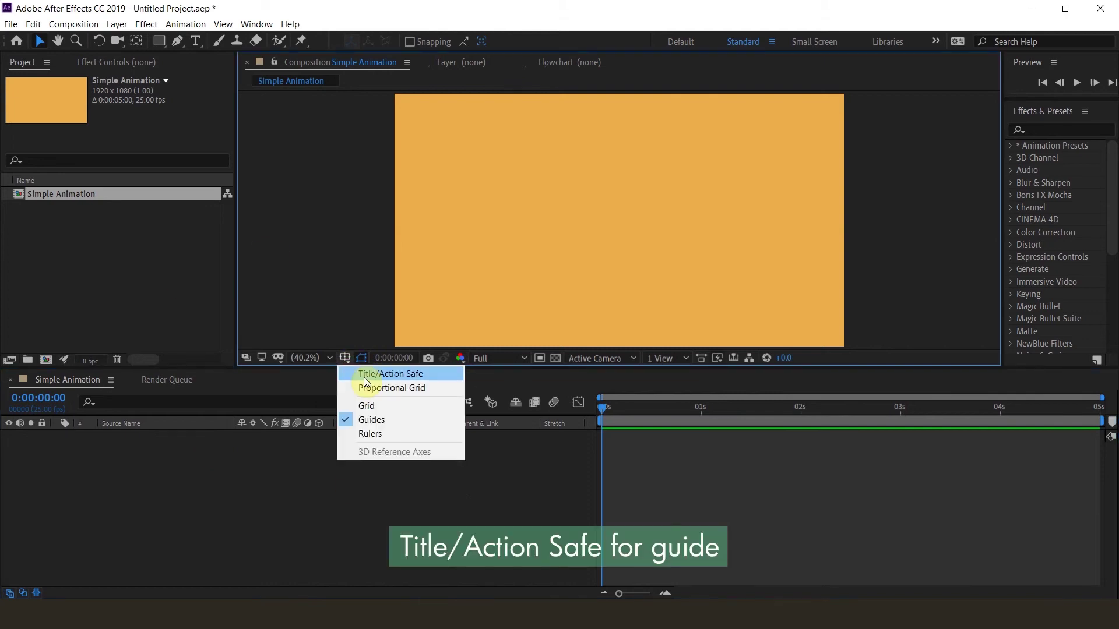
{"action": "left_click", "coordinate": [345, 357]}
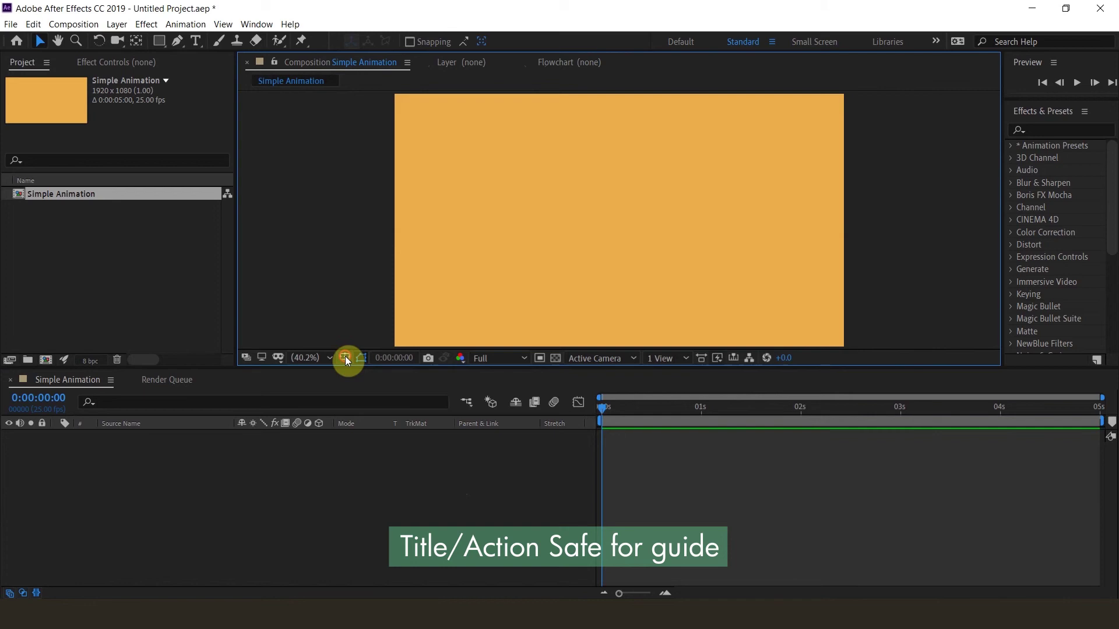
{"action": "left_click", "coordinate": [345, 356]}
{"action": "left_click", "coordinate": [391, 373]}
{"action": "left_click", "coordinate": [594, 574]}
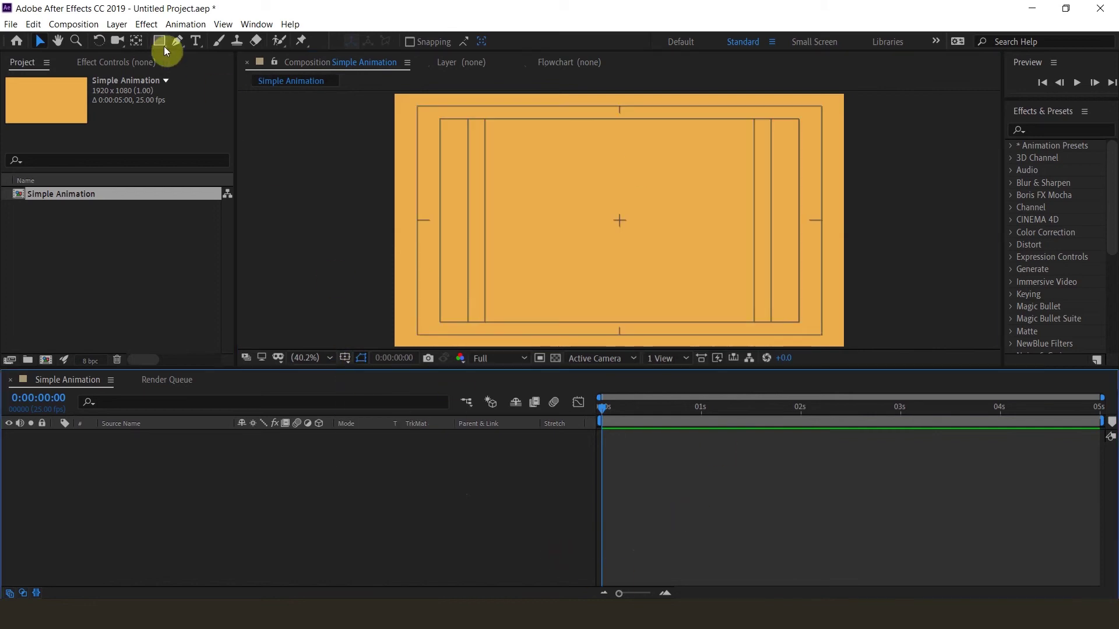
- Set the Rectangle Tool fill to white and draw a square outward from the composition centre
{"action": "key", "text": "q"}
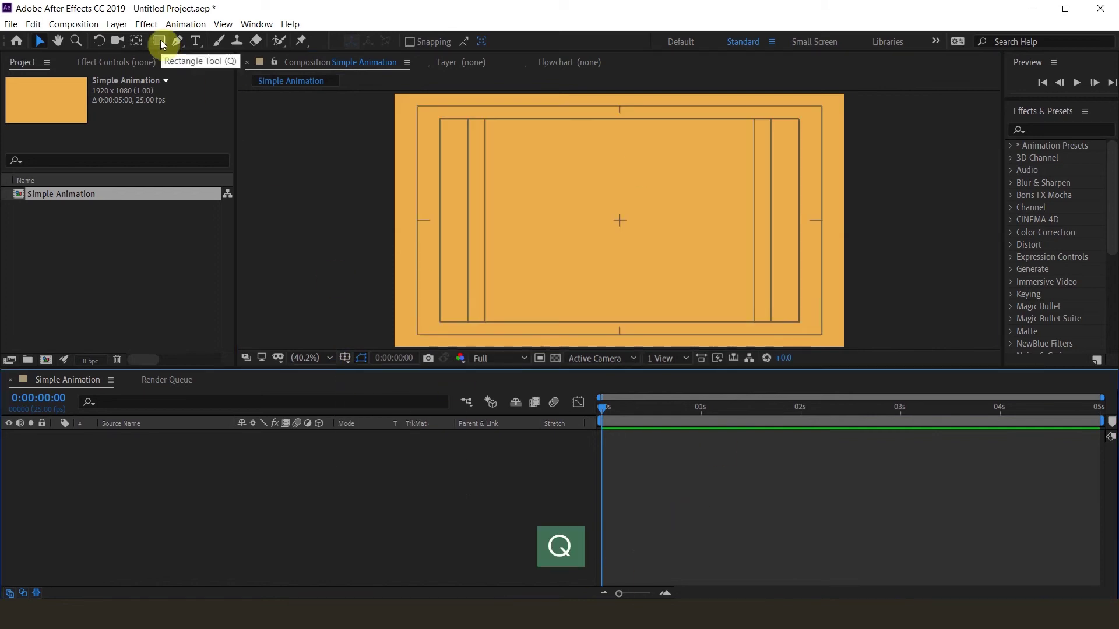
{"action": "left_click", "coordinate": [161, 42]}
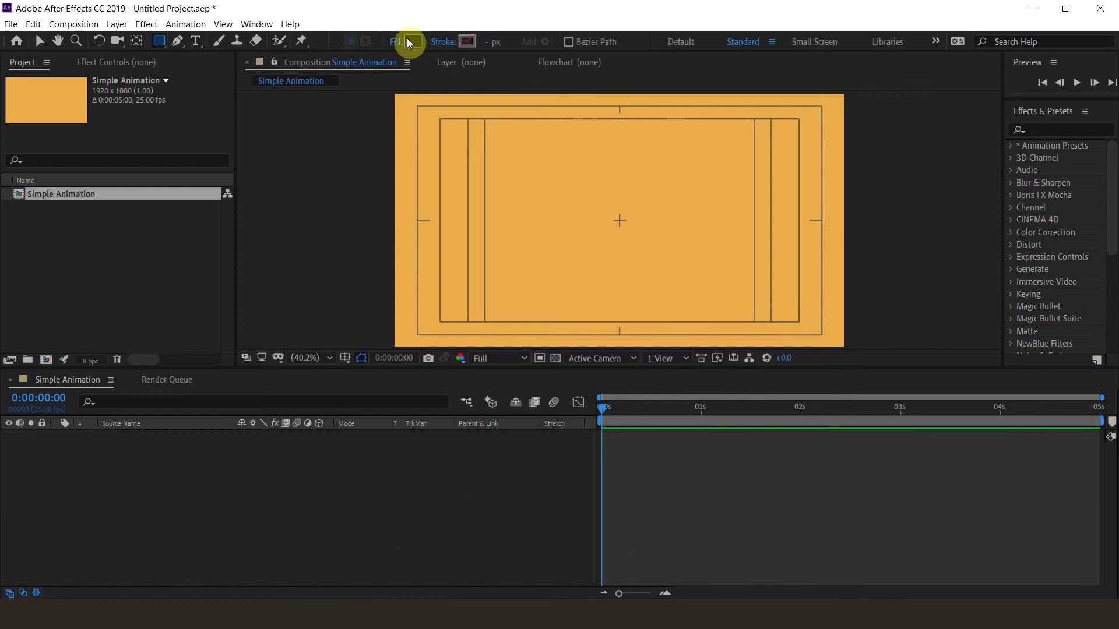
{"action": "left_click", "coordinate": [413, 41]}
{"action": "left_click_drag", "start_coordinate": [201, 289], "coordinate": [102, 271]}
{"action": "left_click", "coordinate": [428, 284]}
{"action": "left_click", "coordinate": [619, 220]}
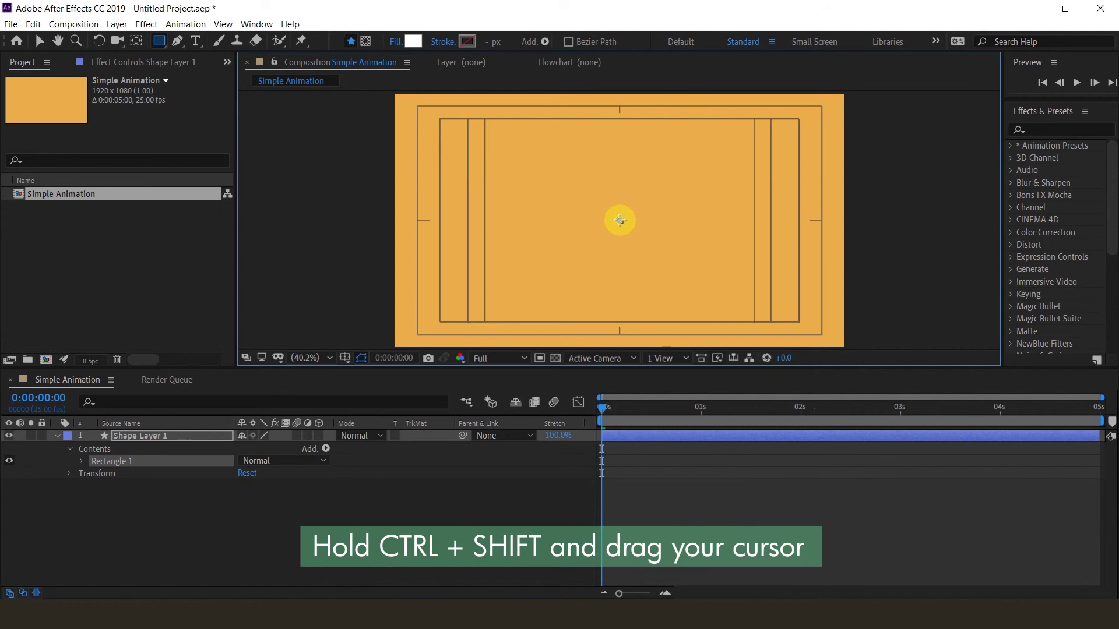
{"action": "left_click_drag", "start_coordinate": [620, 219], "coordinate": [589, 192]}
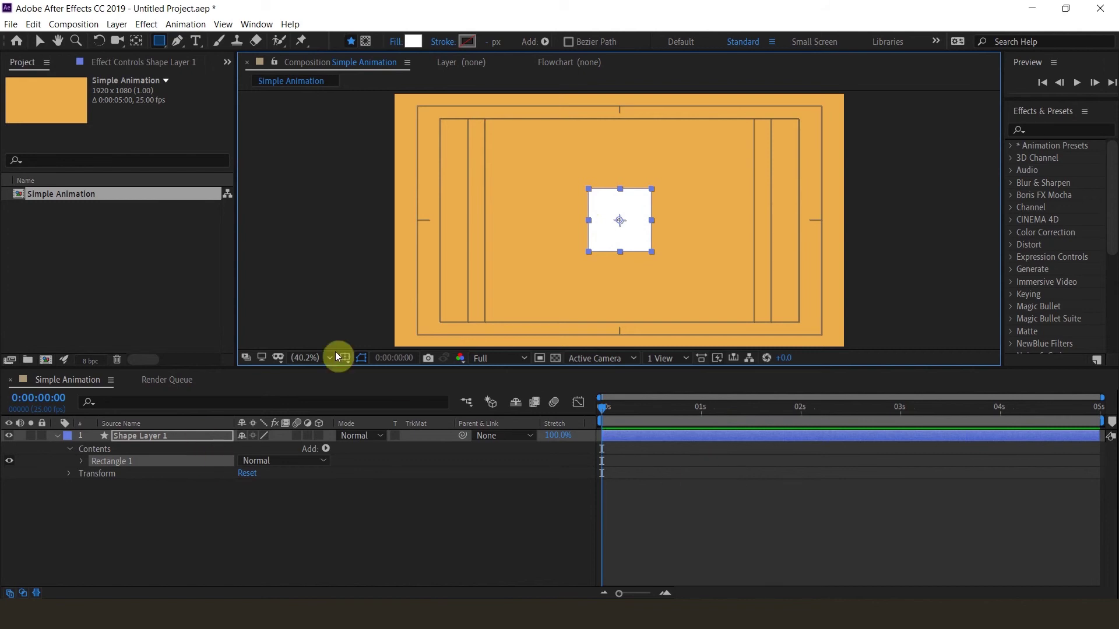
- Show Shape Layer 1's Scale and add 100% keyframes at 0 s and 1 s
{"action": "left_click", "coordinate": [733, 435]}
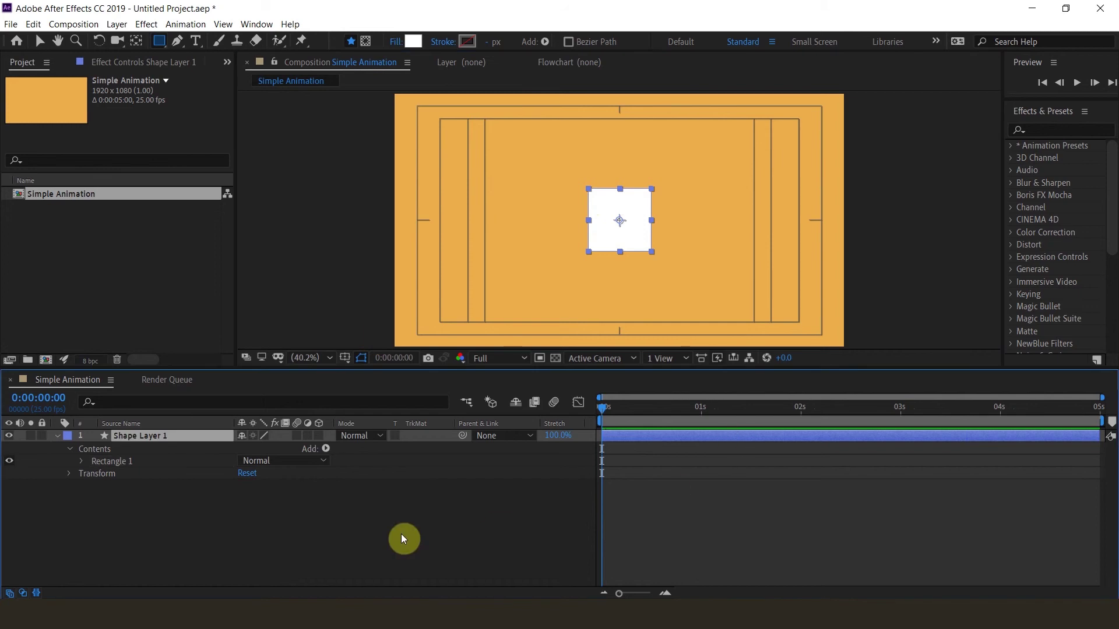
{"action": "key", "text": "s"}
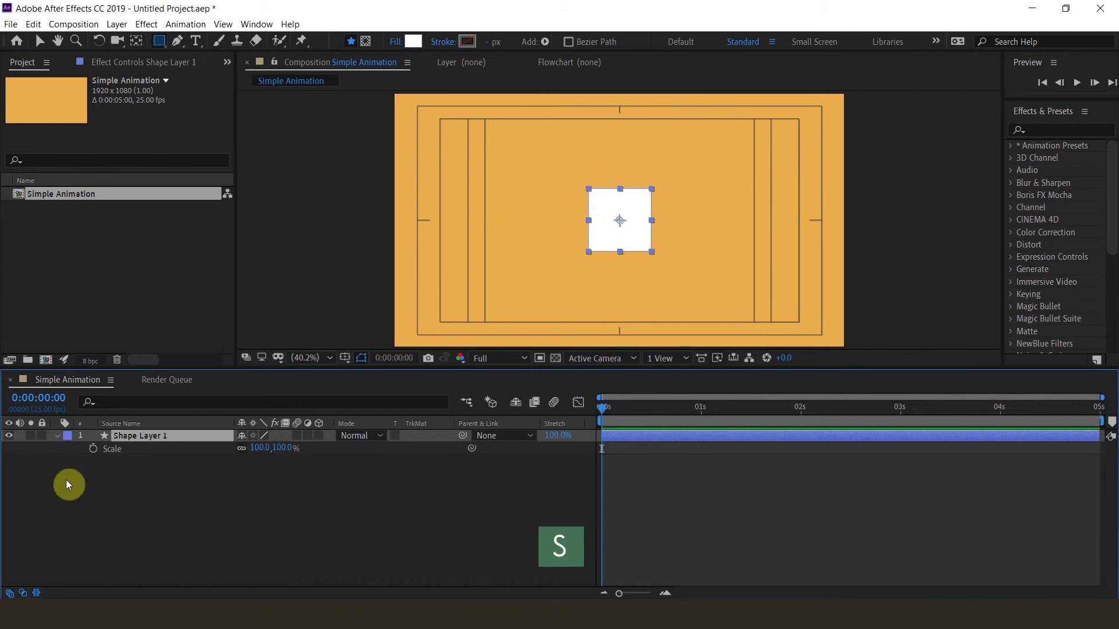
{"action": "left_click", "coordinate": [93, 450]}
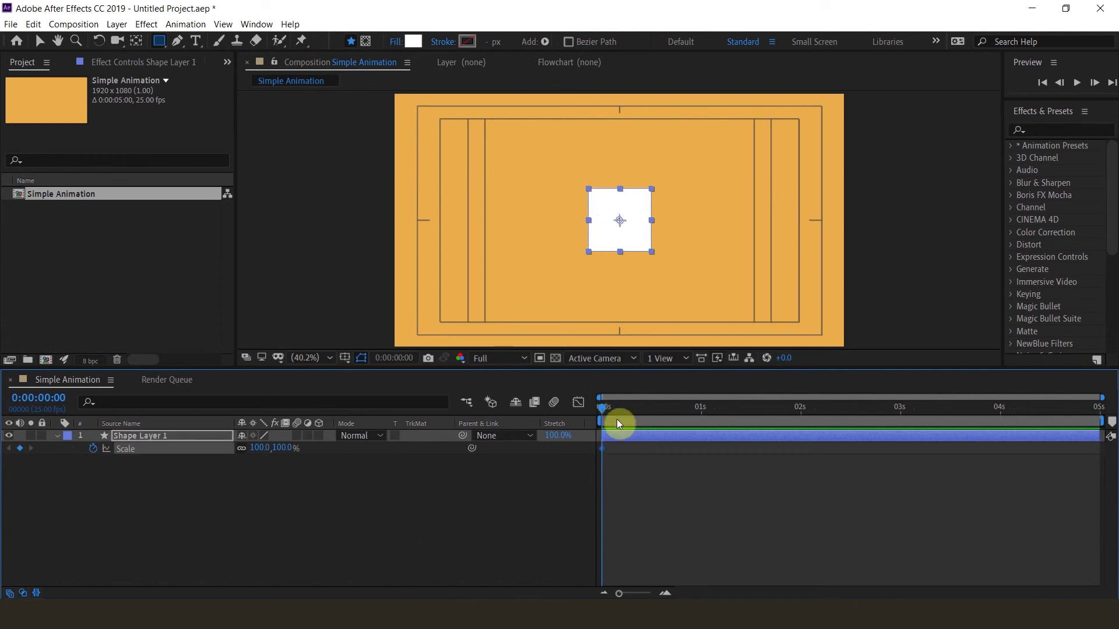
{"action": "left_click", "coordinate": [699, 412]}
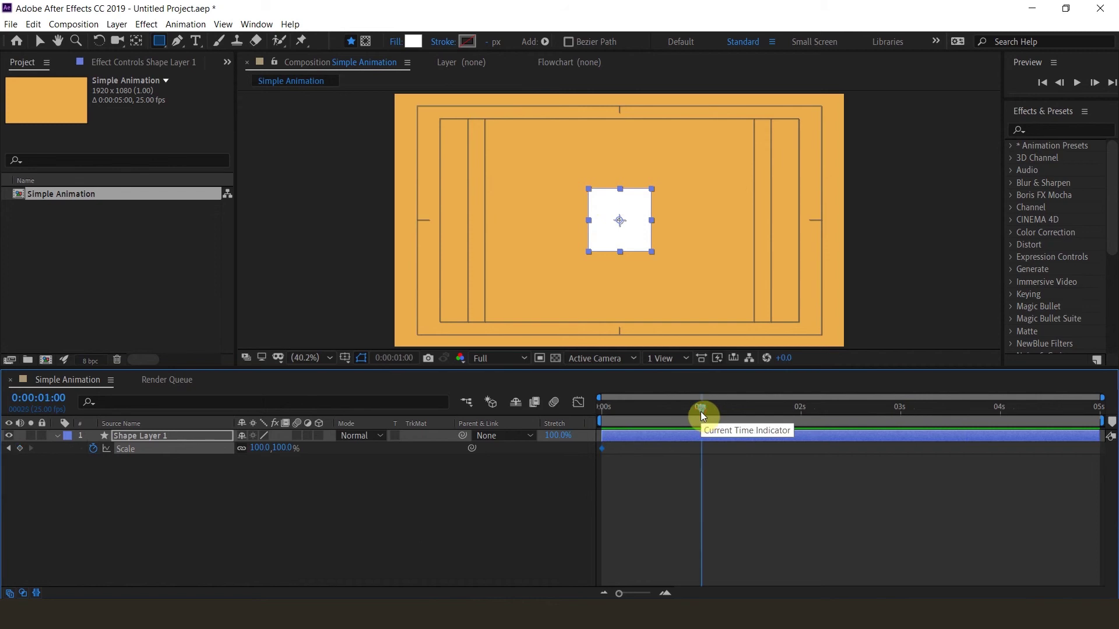
{"action": "left_click", "coordinate": [20, 448]}
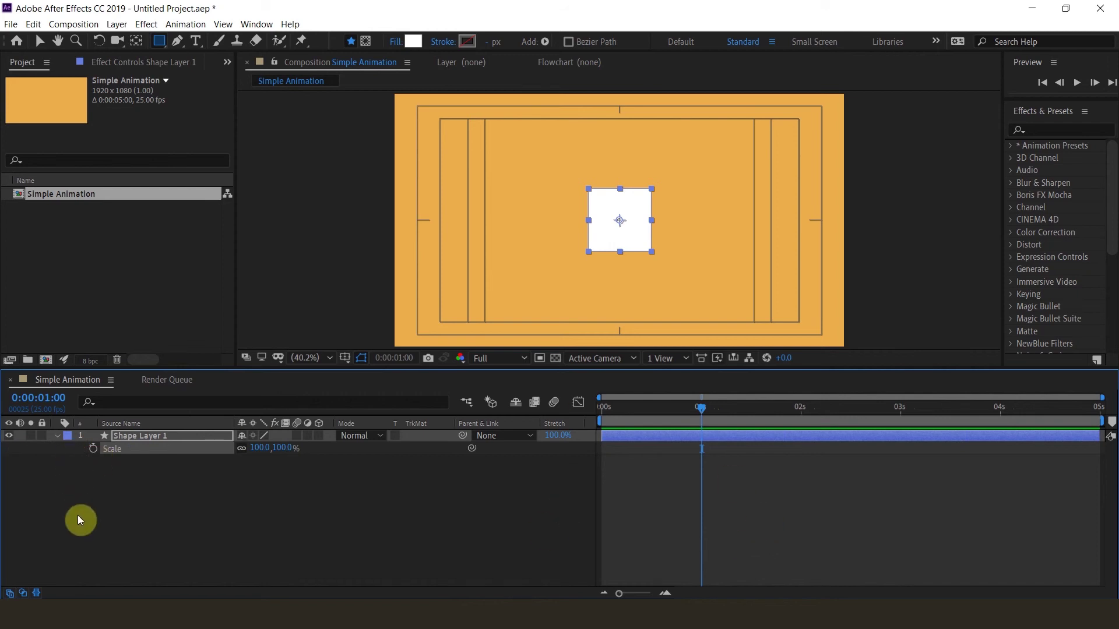
- Change the 0 s Scale keyframe to 0% and preview the square growing to 100% by 1 s
{"action": "key", "text": "alt+shift+s"}
{"action": "left_click_drag", "start_coordinate": [731, 473], "coordinate": [672, 430]}
{"action": "left_click_drag", "start_coordinate": [691, 409], "coordinate": [550, 402]}
{"action": "left_click", "coordinate": [682, 471]}
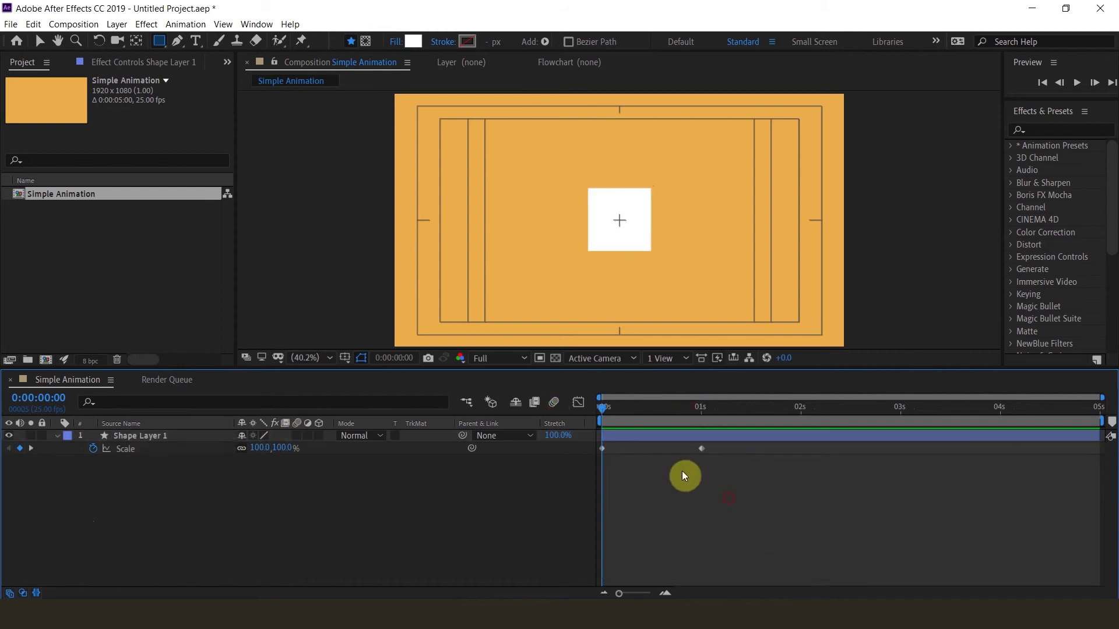
{"action": "left_click", "coordinate": [669, 431]}
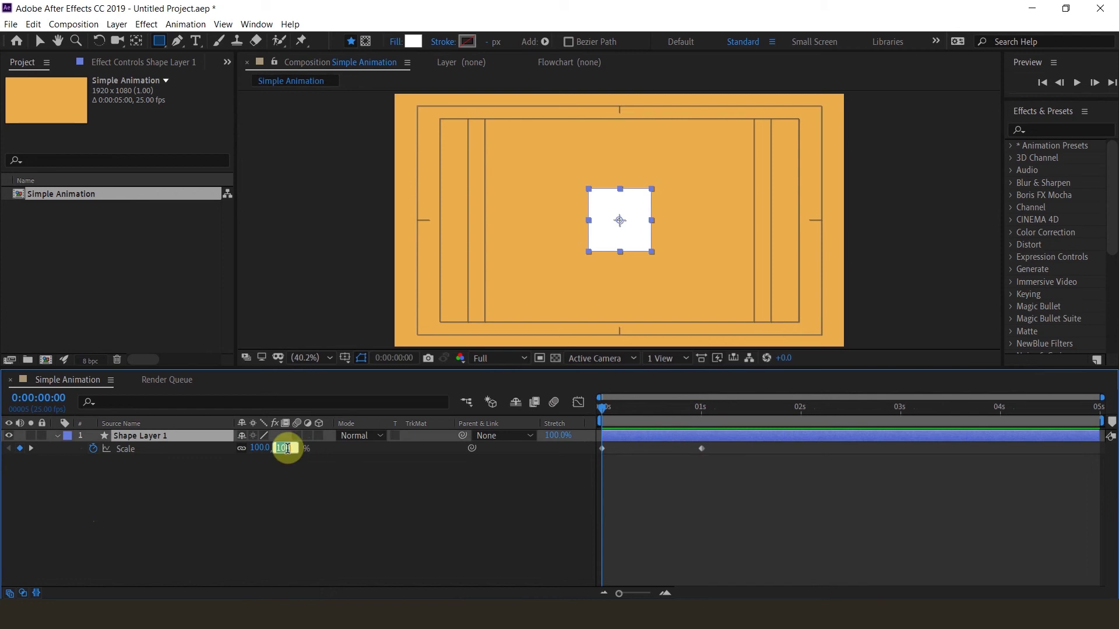
{"action": "left_click", "coordinate": [287, 450]}
{"action": "type", "text": "0"}
{"action": "key", "text": "Return"}
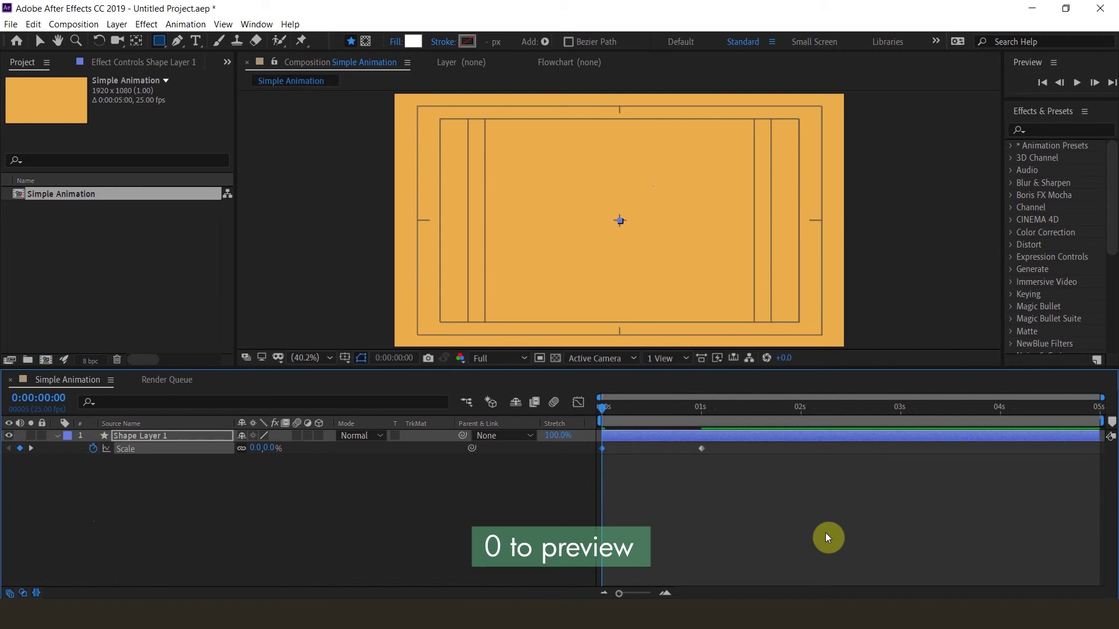
{"action": "key", "text": "KP_0"}
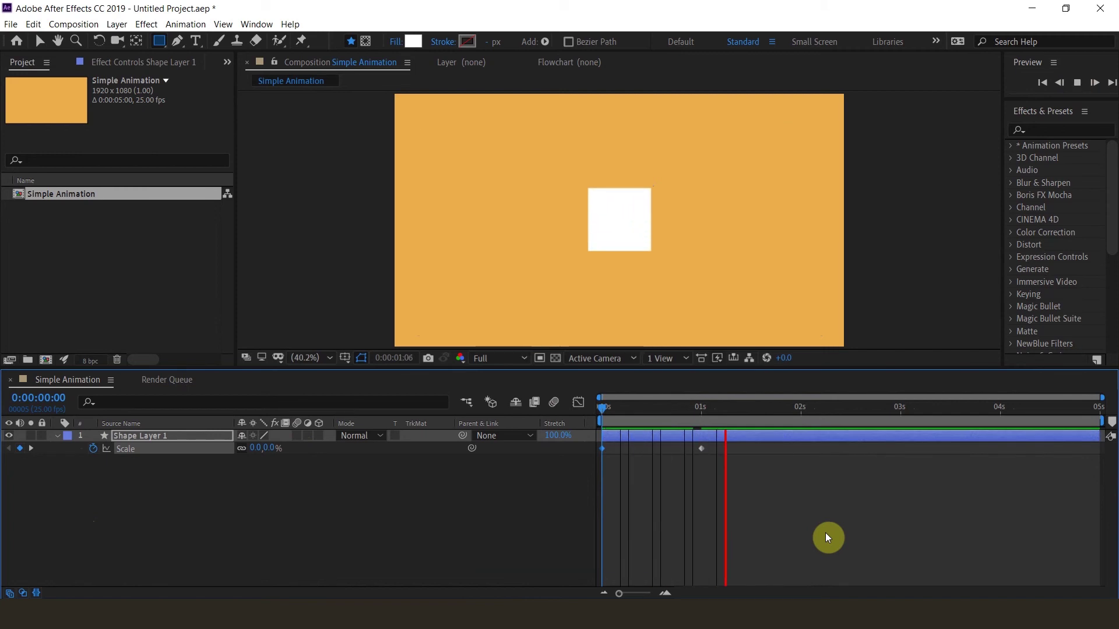
{"action": "left_click", "coordinate": [740, 409]}
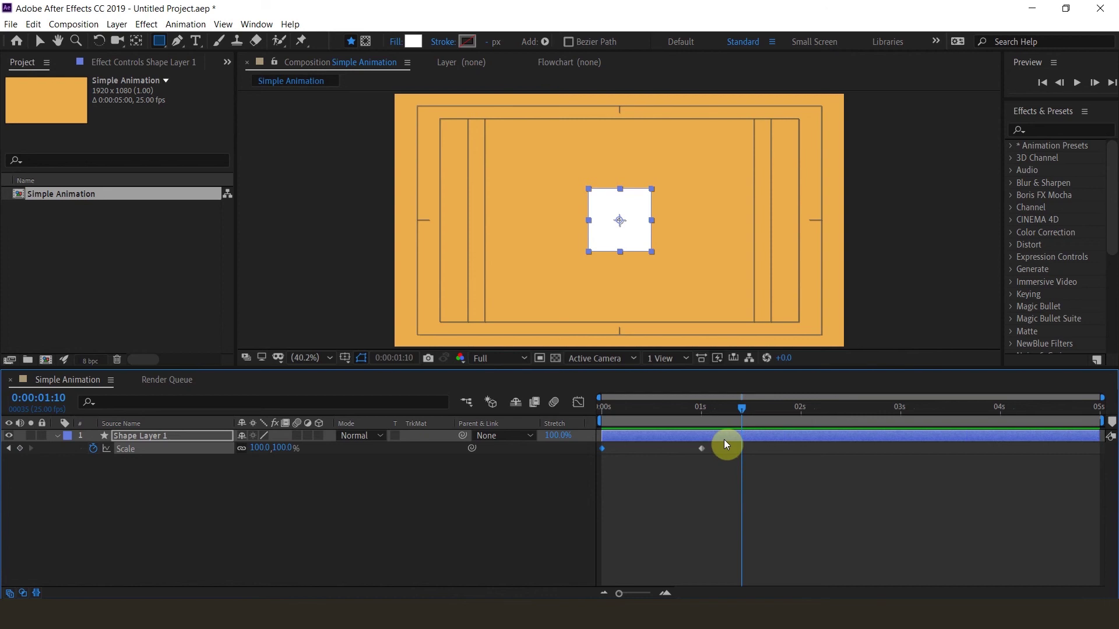
- Keyframe Rotation at 0 s and 1 s, setting the 0 s angle to 270°
{"action": "key", "text": "r"}
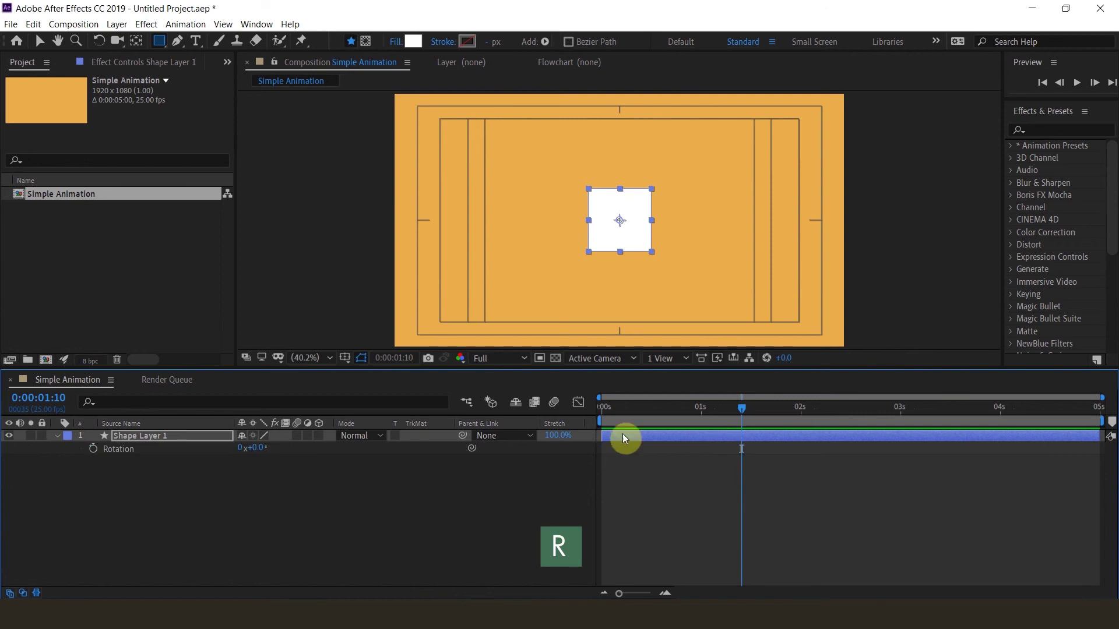
{"action": "key", "text": "Home"}
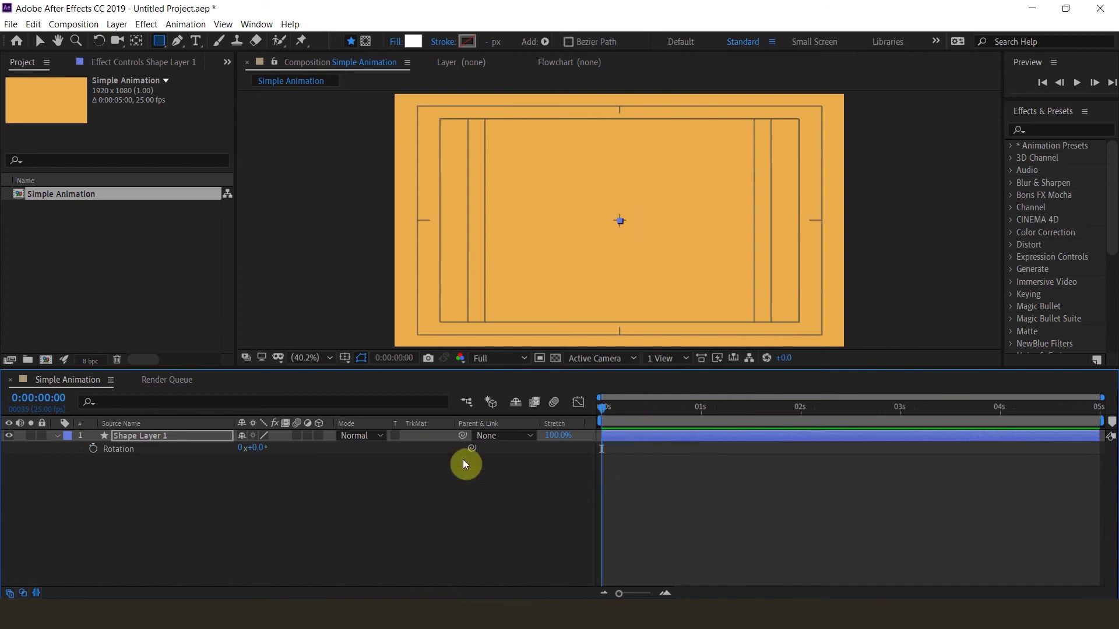
{"action": "left_click", "coordinate": [92, 448]}
{"action": "left_click", "coordinate": [702, 412]}
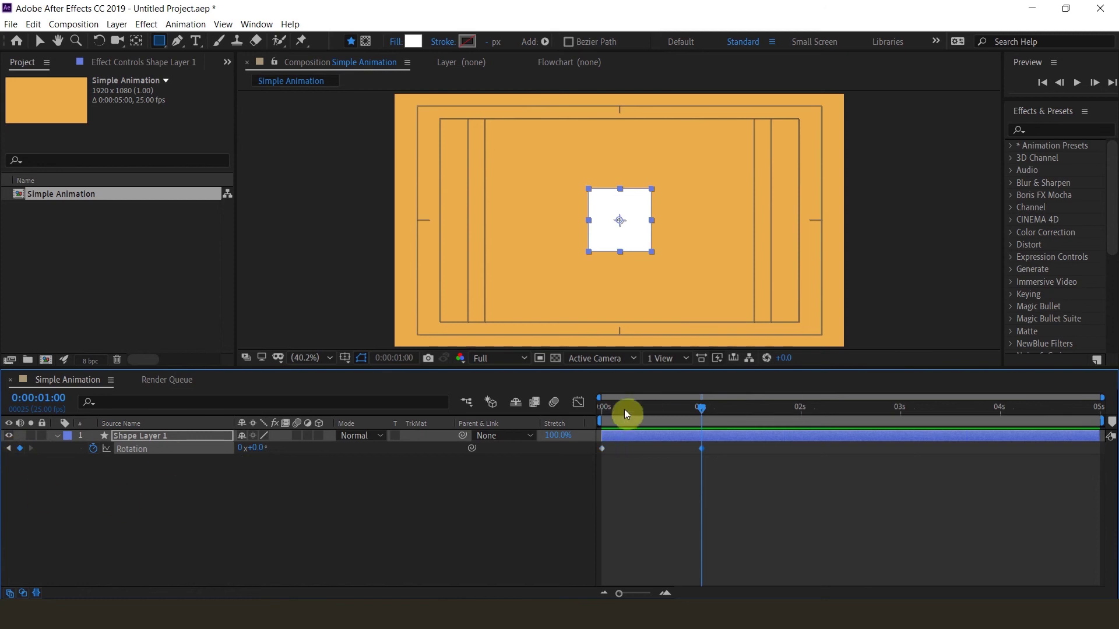
{"action": "left_click_drag", "start_coordinate": [625, 413], "coordinate": [604, 413]}
{"action": "left_click", "coordinate": [260, 448]}
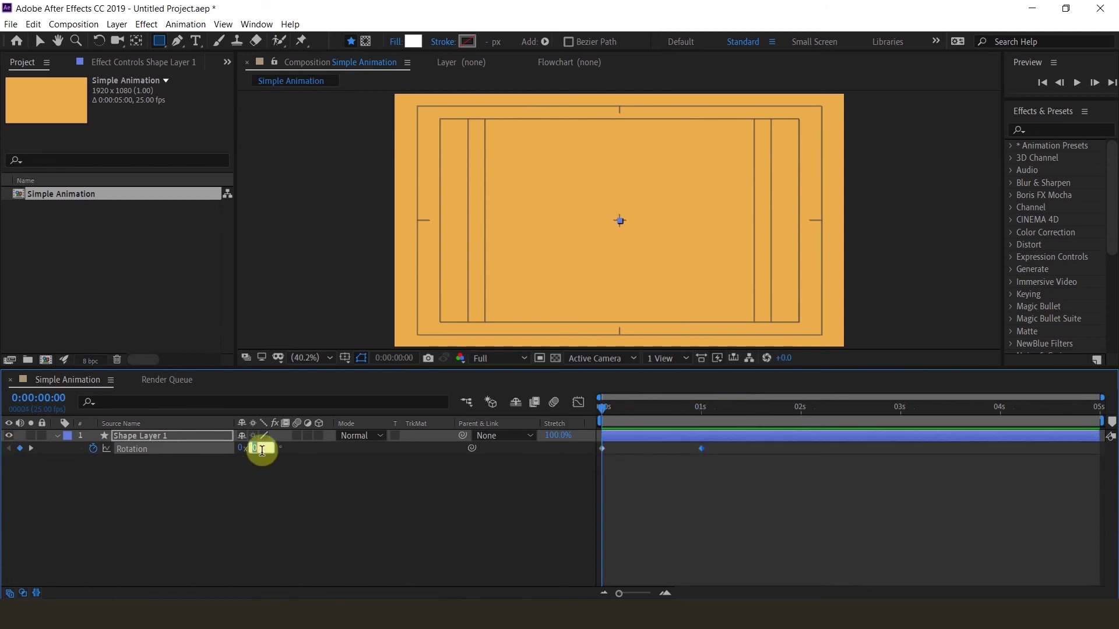
{"action": "type", "text": "270"}
{"action": "key", "text": "Return"}
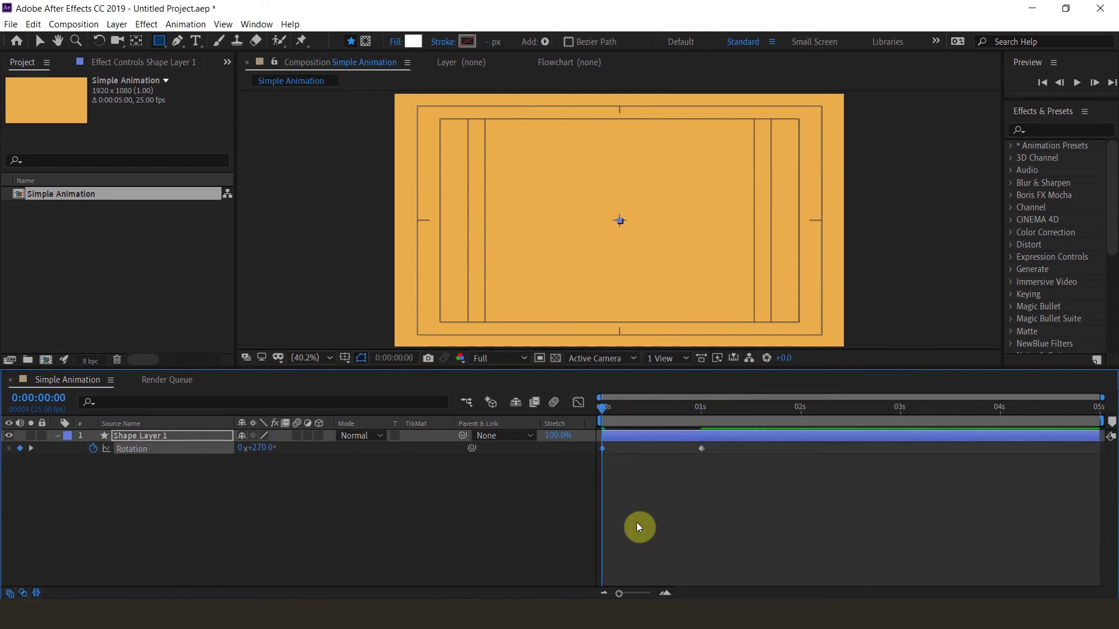
- Deselect the layer and preview the square spinning and scaling in
{"action": "left_click", "coordinate": [723, 506]}
{"action": "key", "text": "space"}
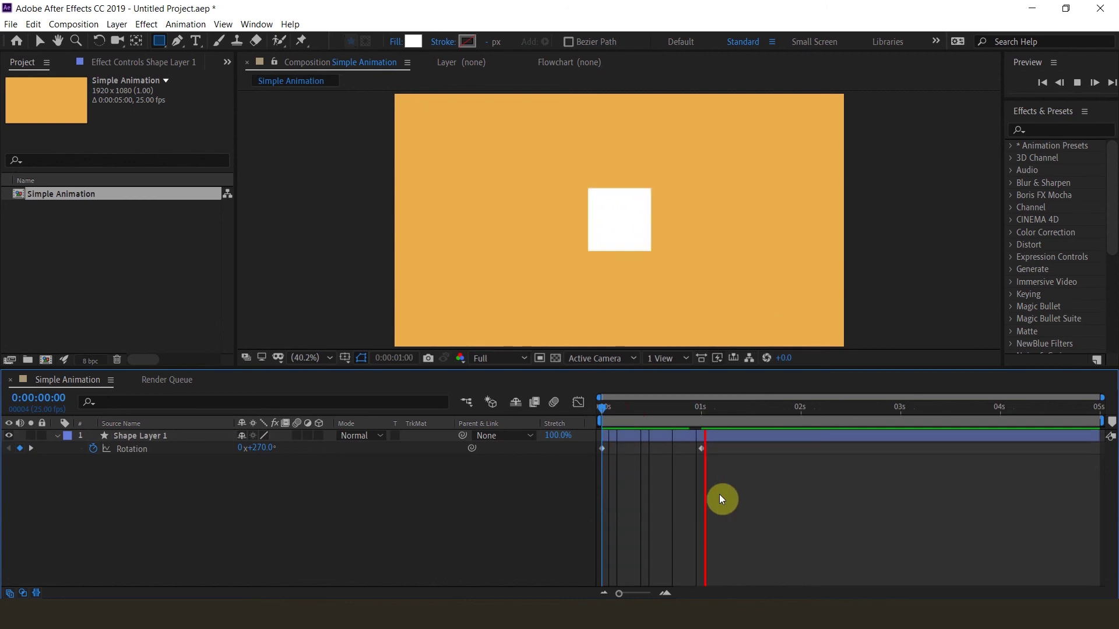
{"action": "key", "text": "space"}
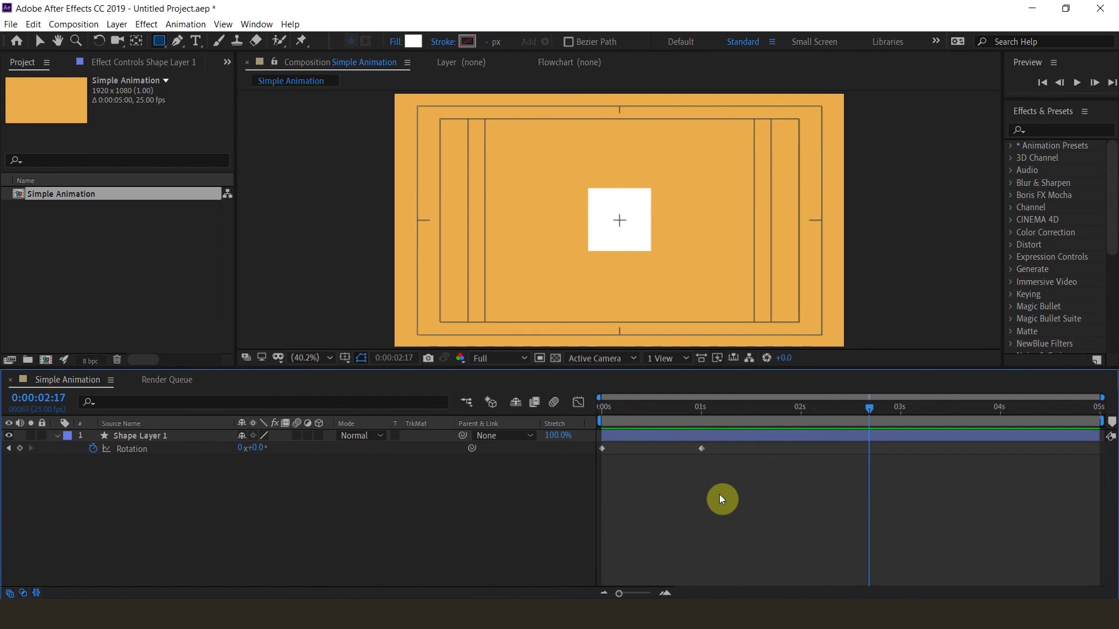
- Move the current time to 2 s and show Shape Layer 1's Position (960,540)
{"action": "left_click", "coordinate": [784, 437]}
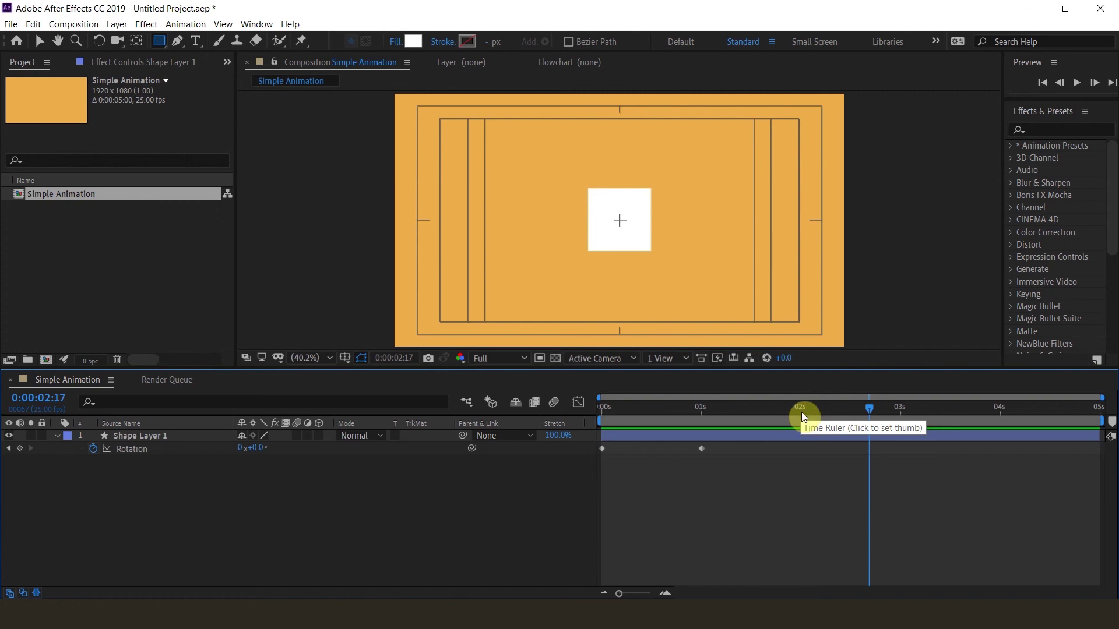
{"action": "left_click", "coordinate": [799, 412]}
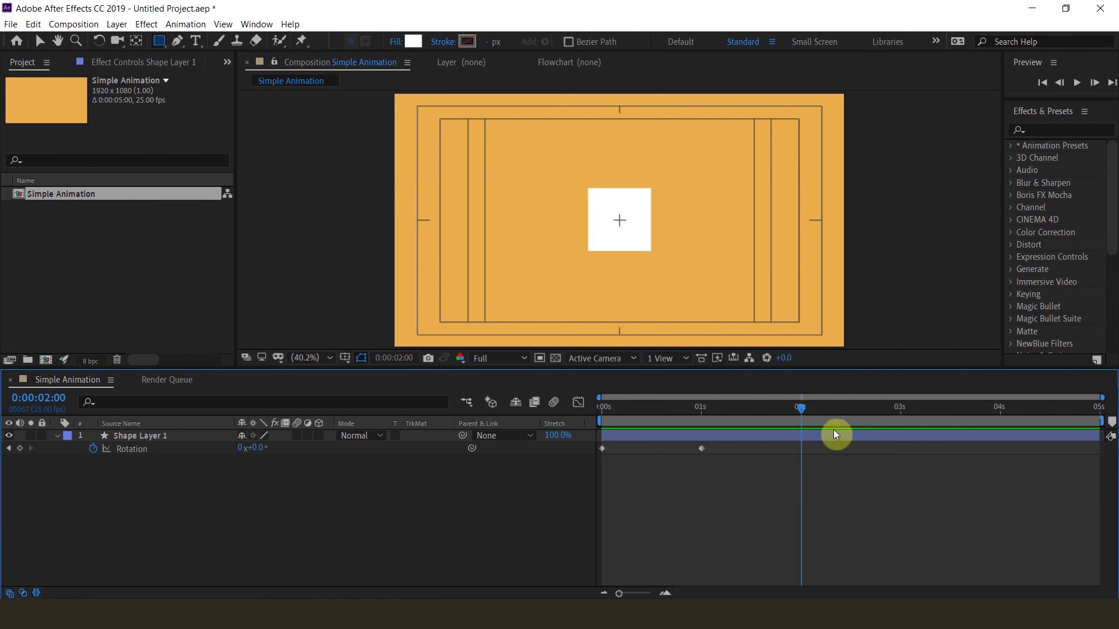
{"action": "left_click", "coordinate": [815, 440]}
{"action": "left_click", "coordinate": [822, 435]}
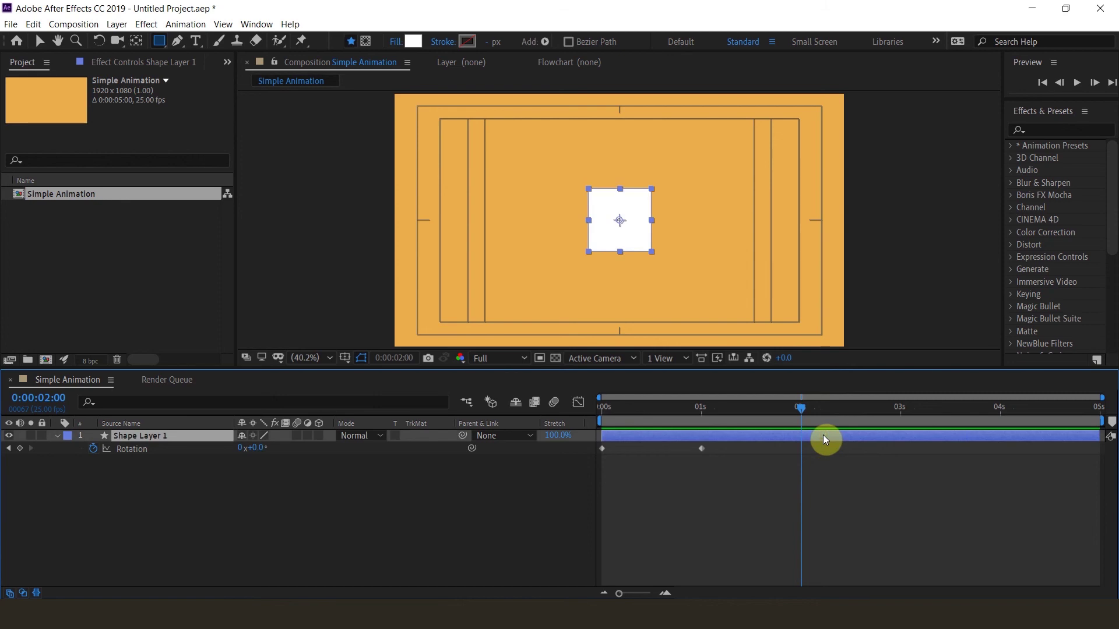
{"action": "key", "text": "p"}
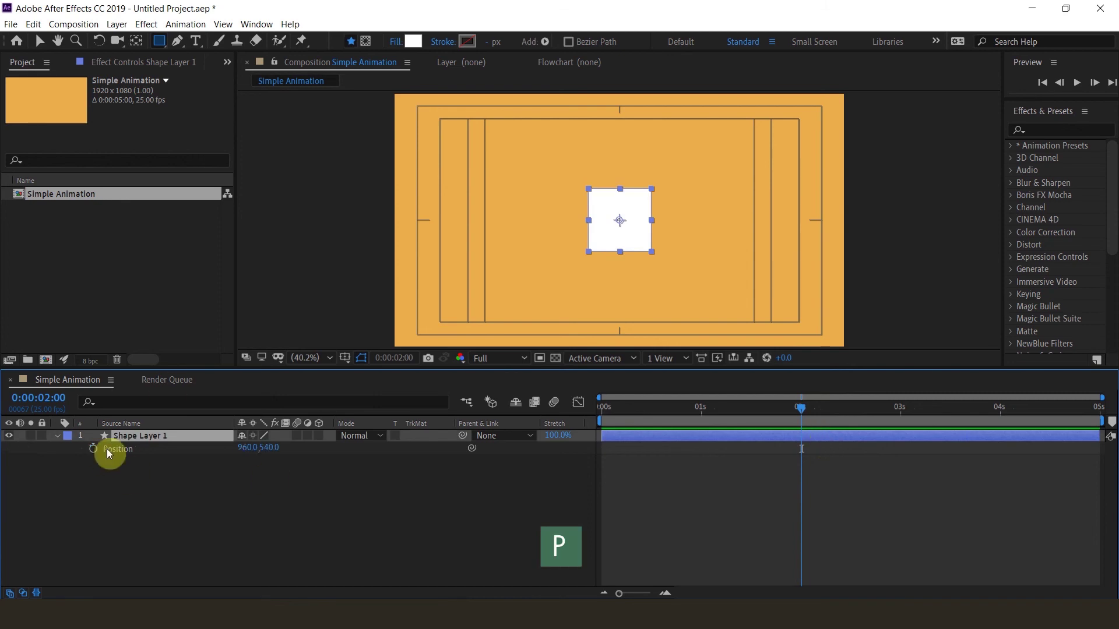
- Keyframe Position 960,540 at 2 s and drag the square off-frame right to 2072.4,540 at 3 s
{"action": "left_click", "coordinate": [94, 449]}
{"action": "left_click", "coordinate": [901, 409]}
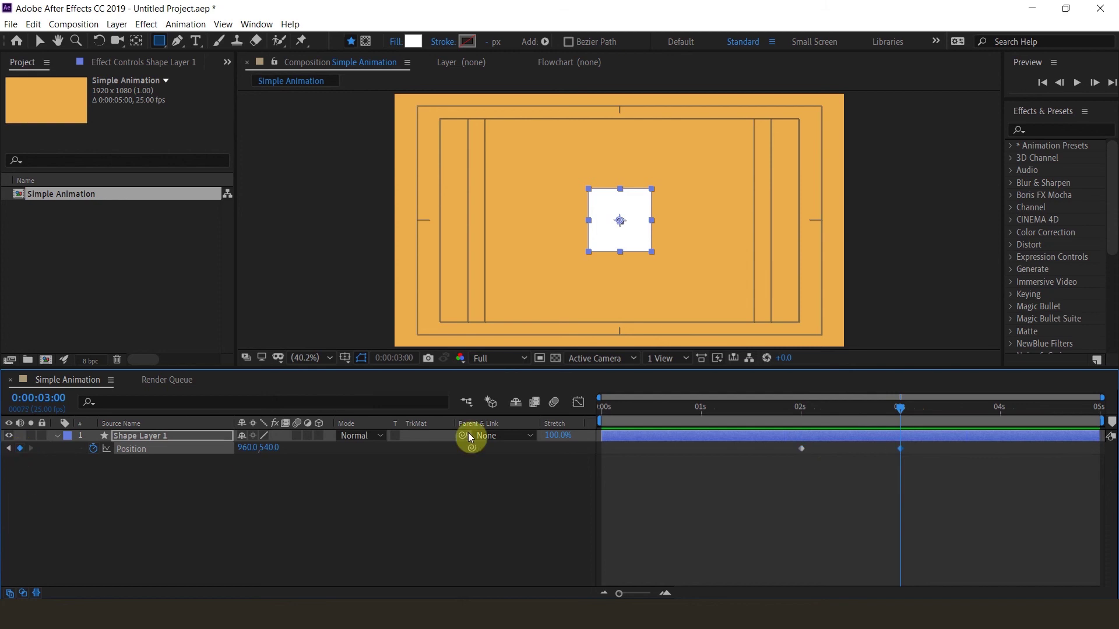
{"action": "key", "text": "v"}
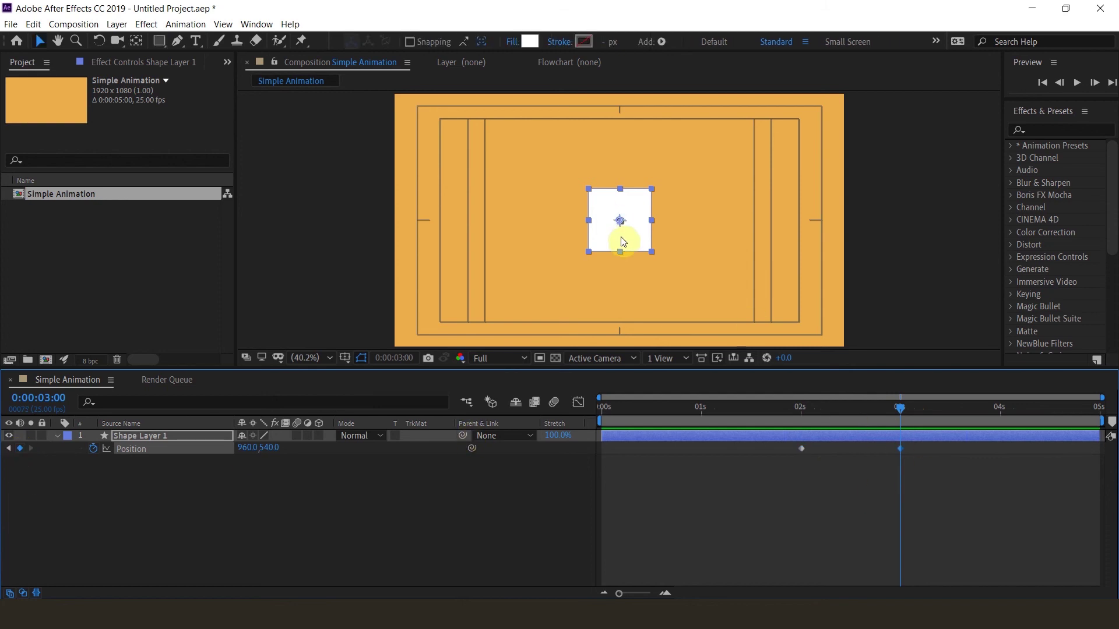
{"action": "left_click_drag", "start_coordinate": [615, 238], "coordinate": [877, 236]}
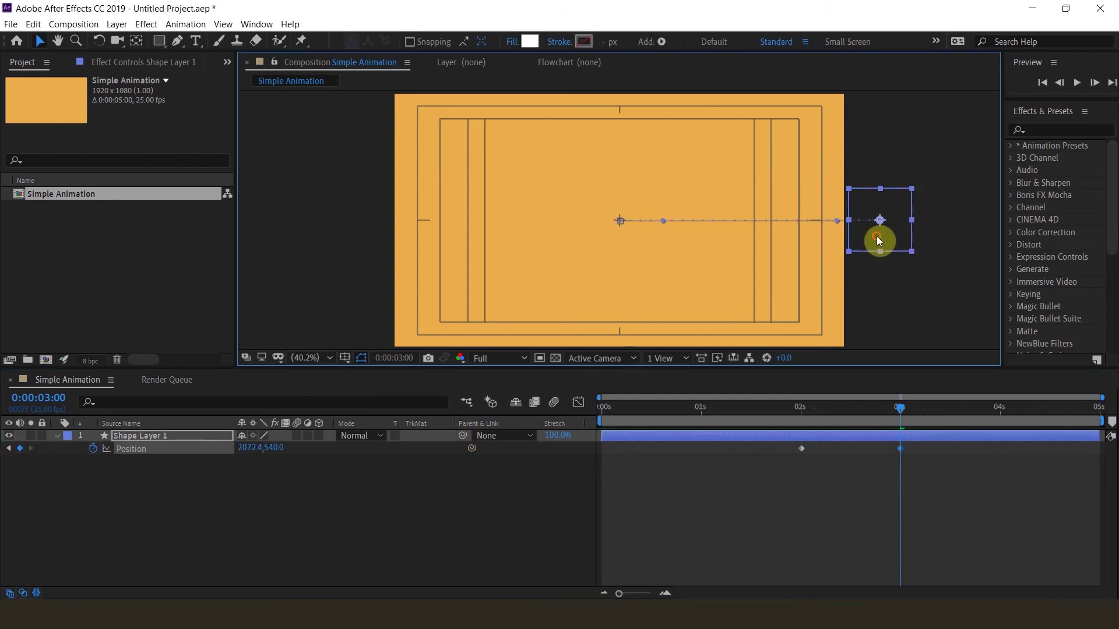
{"action": "left_click", "coordinate": [834, 437]}
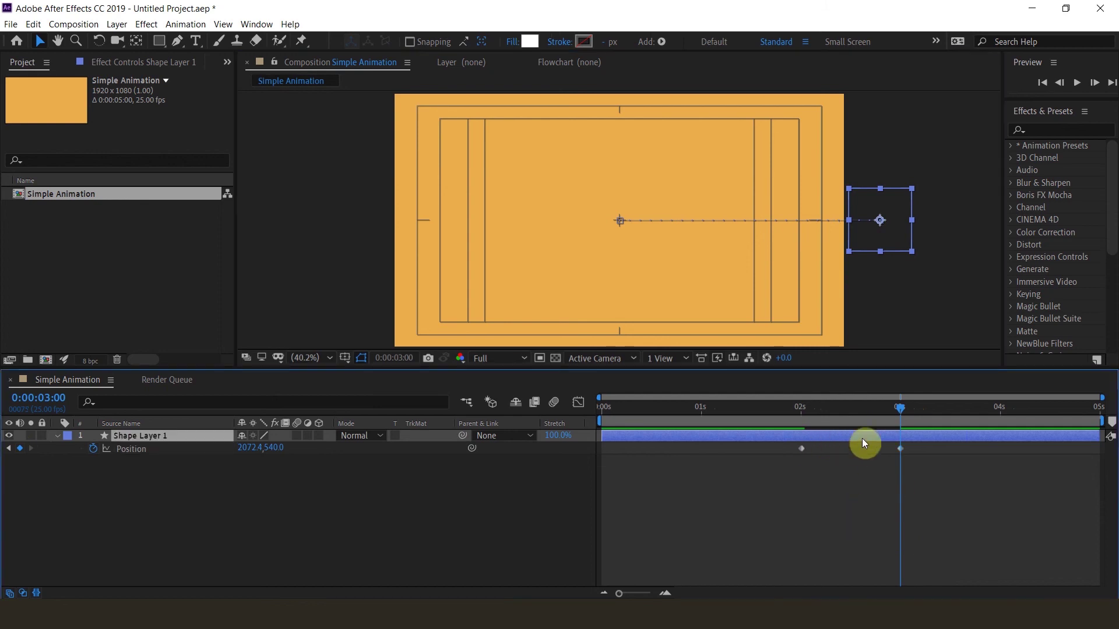
- Reveal all keyframes with U, preview the full animation, and reselect Shape Layer 1
{"action": "key", "text": "u"}
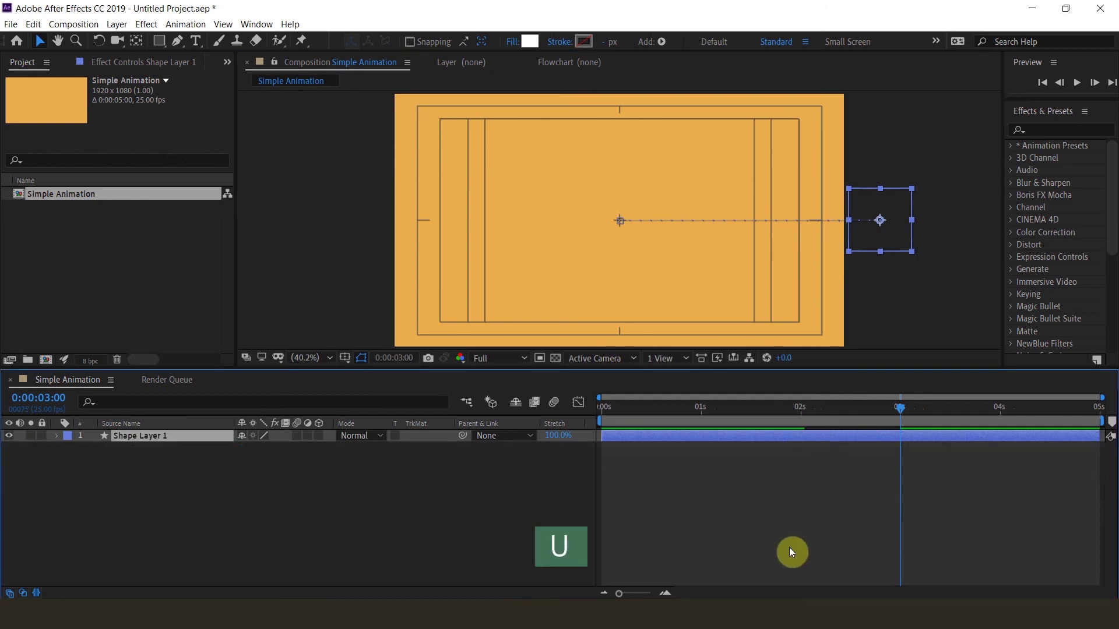
{"action": "key", "text": "u"}
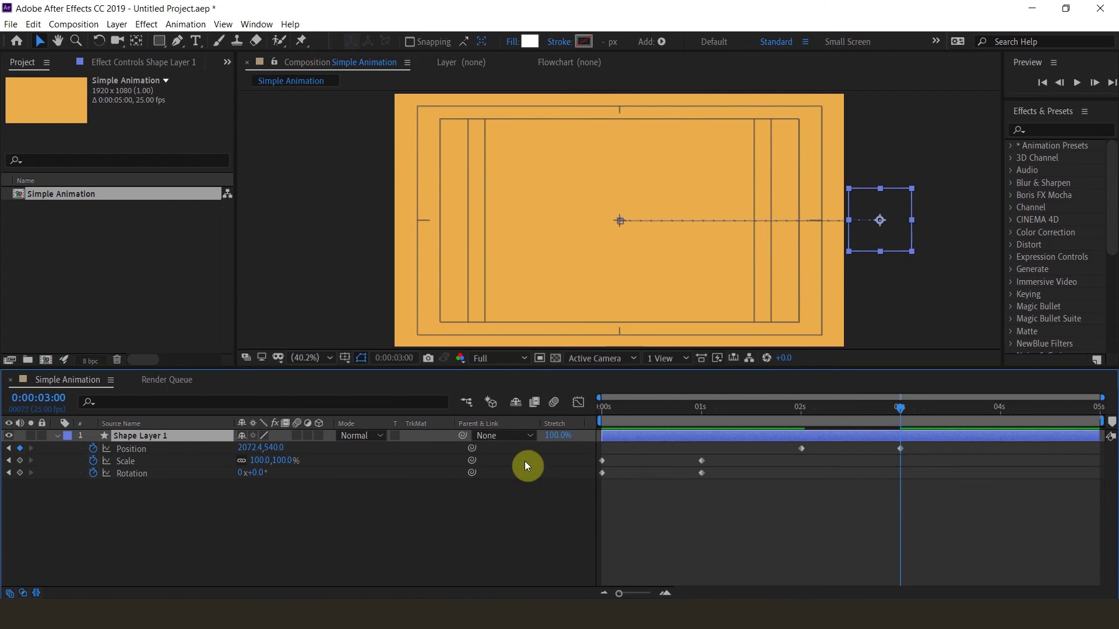
{"action": "left_click", "coordinate": [689, 549]}
{"action": "key", "text": "KP_0"}
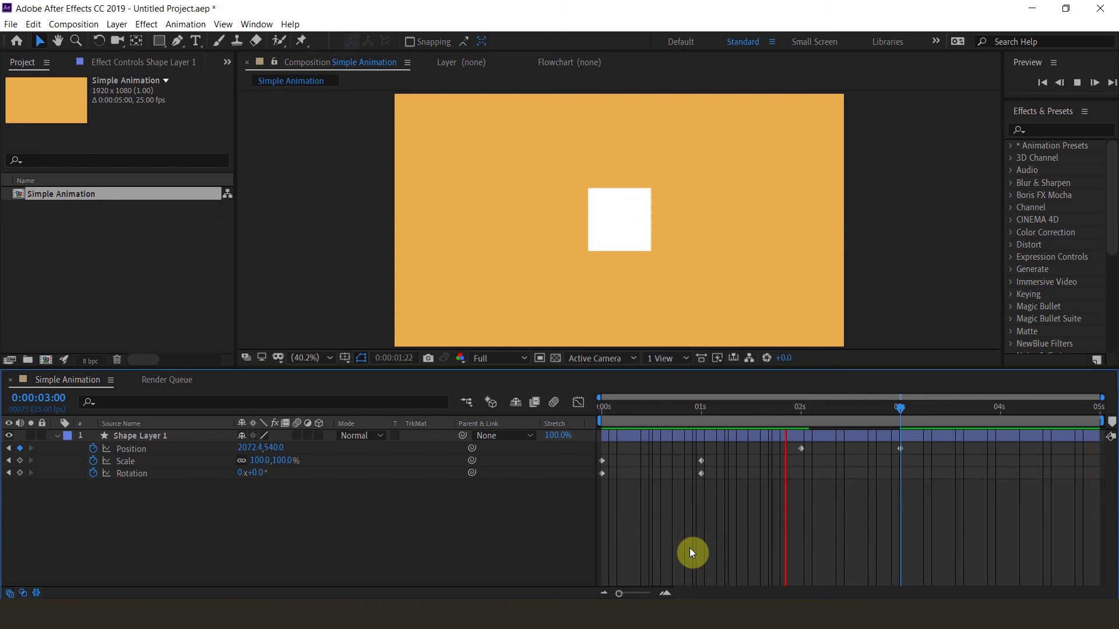
{"action": "key", "text": "space"}
{"action": "left_click", "coordinate": [679, 442]}
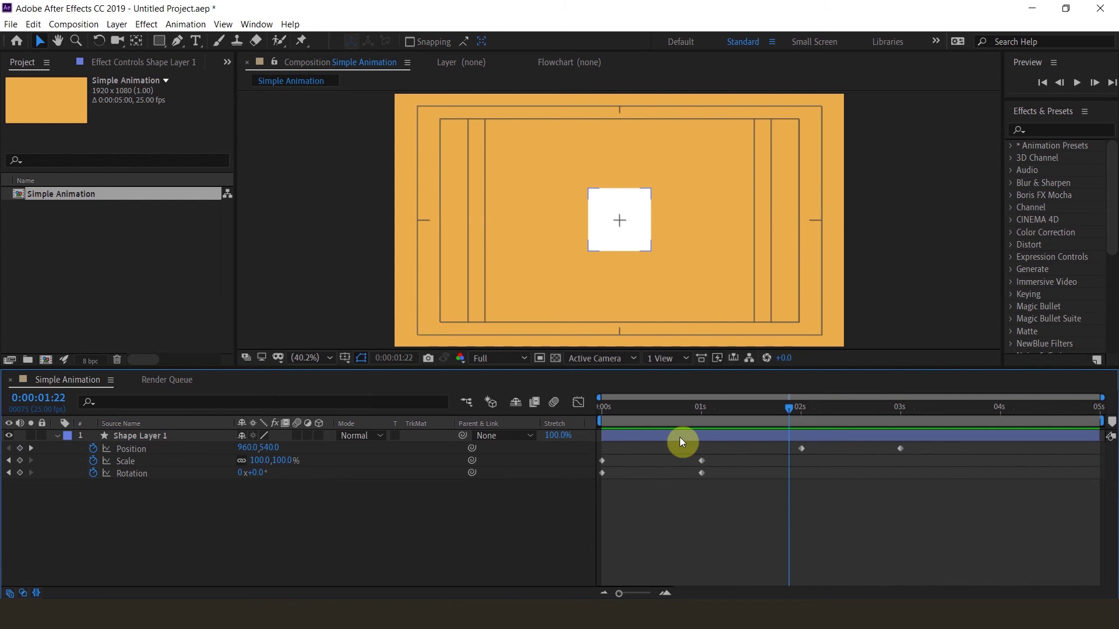
{"action": "left_click", "coordinate": [680, 437]}
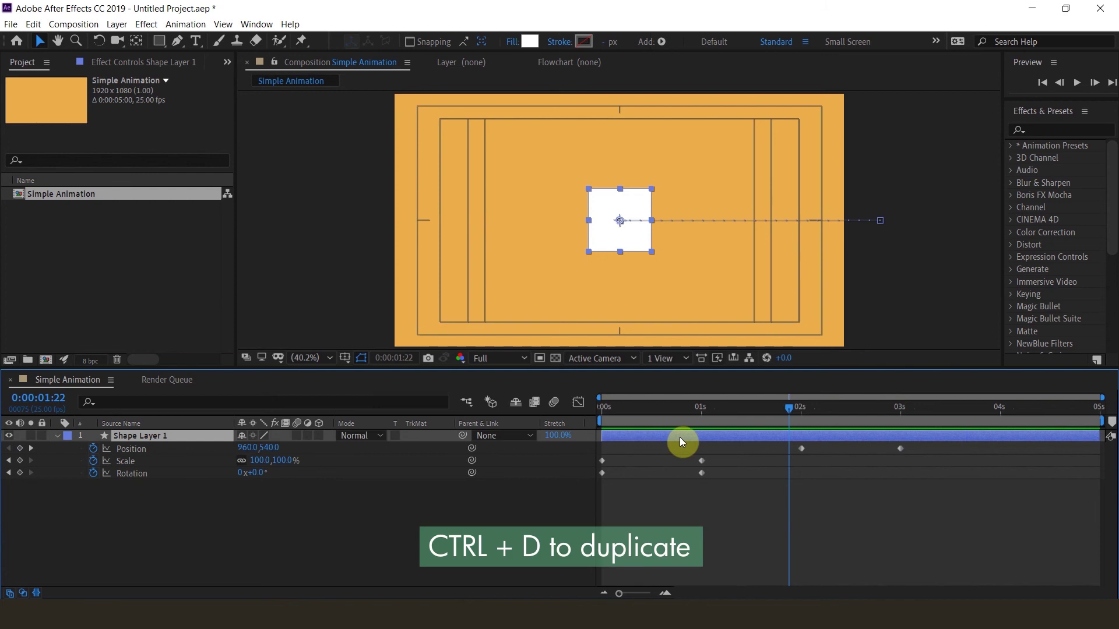
- Duplicate Shape Layer 1, give the copy a black fill, and set the time to 2 s
{"action": "key", "text": "ctrl+d"}
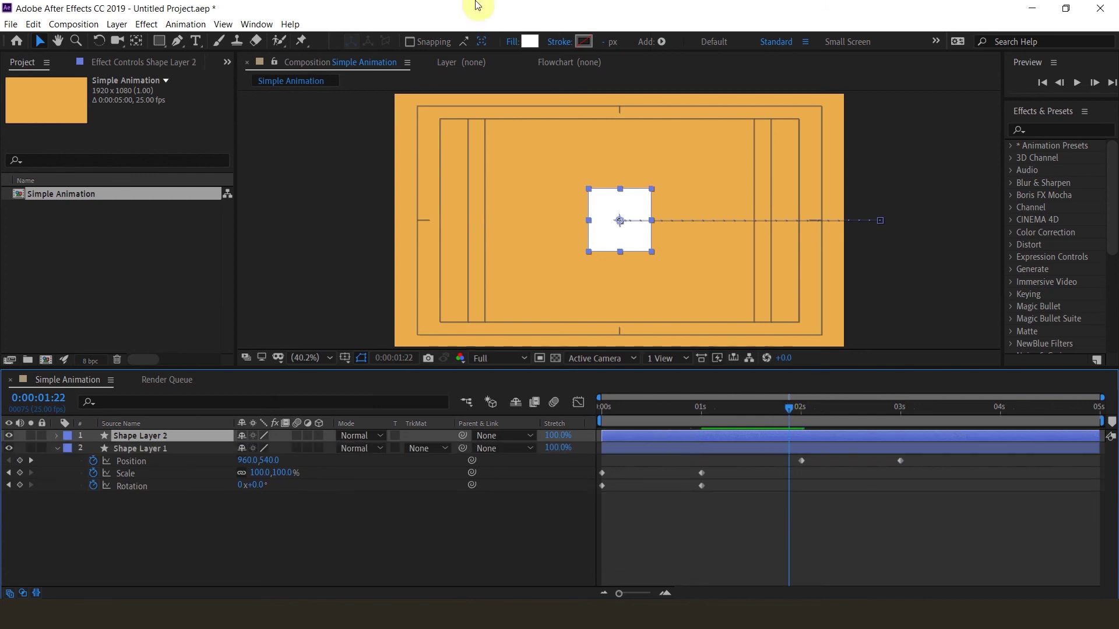
{"action": "left_click", "coordinate": [530, 42]}
{"action": "left_click", "coordinate": [224, 424]}
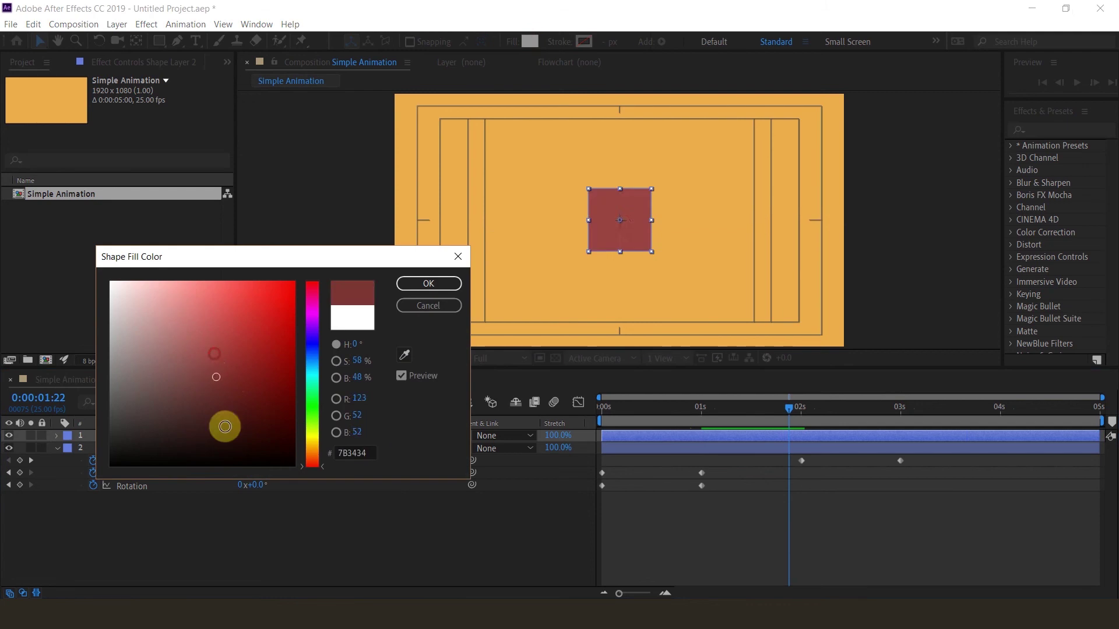
{"action": "left_click_drag", "start_coordinate": [224, 425], "coordinate": [235, 480]}
{"action": "left_click", "coordinate": [425, 282]}
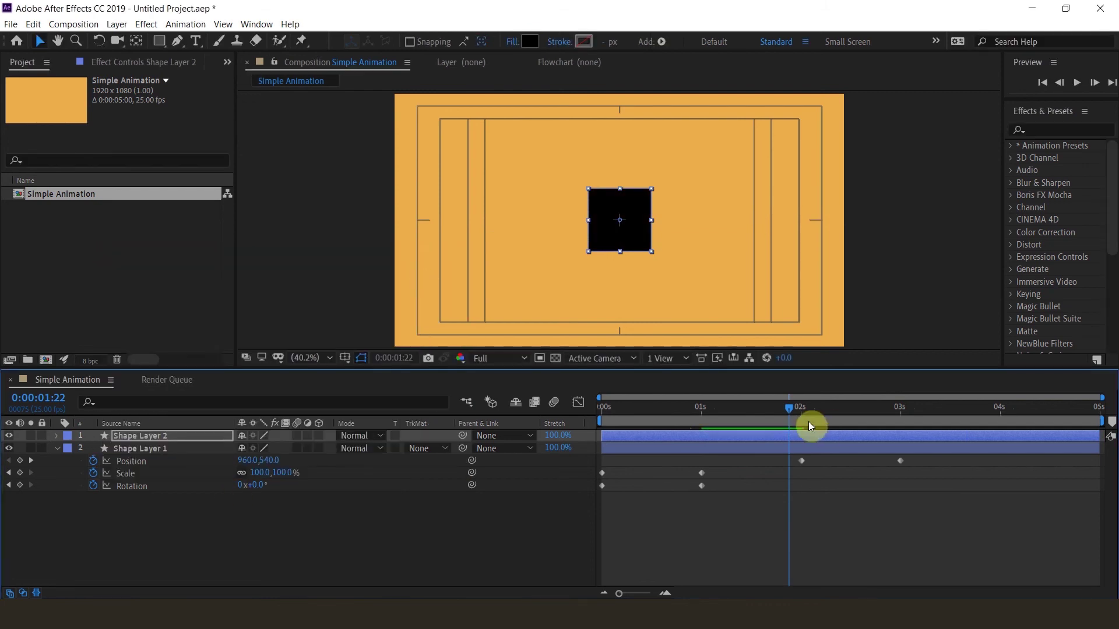
{"action": "left_click_drag", "start_coordinate": [789, 408], "coordinate": [803, 407]}
- Move Shape Layer 2's in point to the 2-second mark and play a preview
{"action": "key", "text": "bracketleft"}
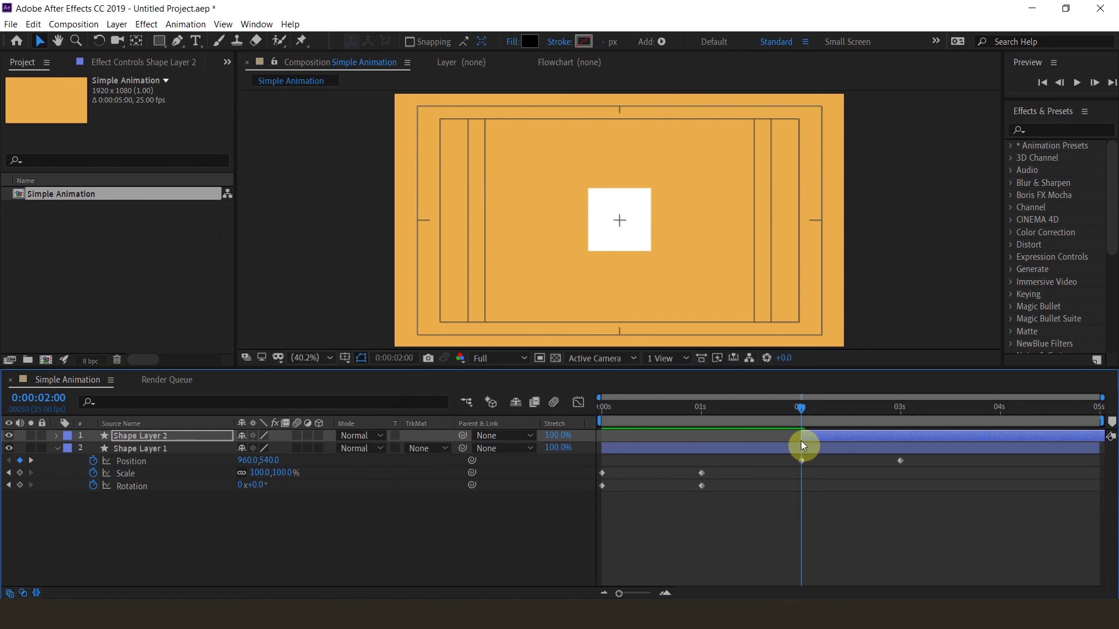
{"action": "key", "text": "space"}
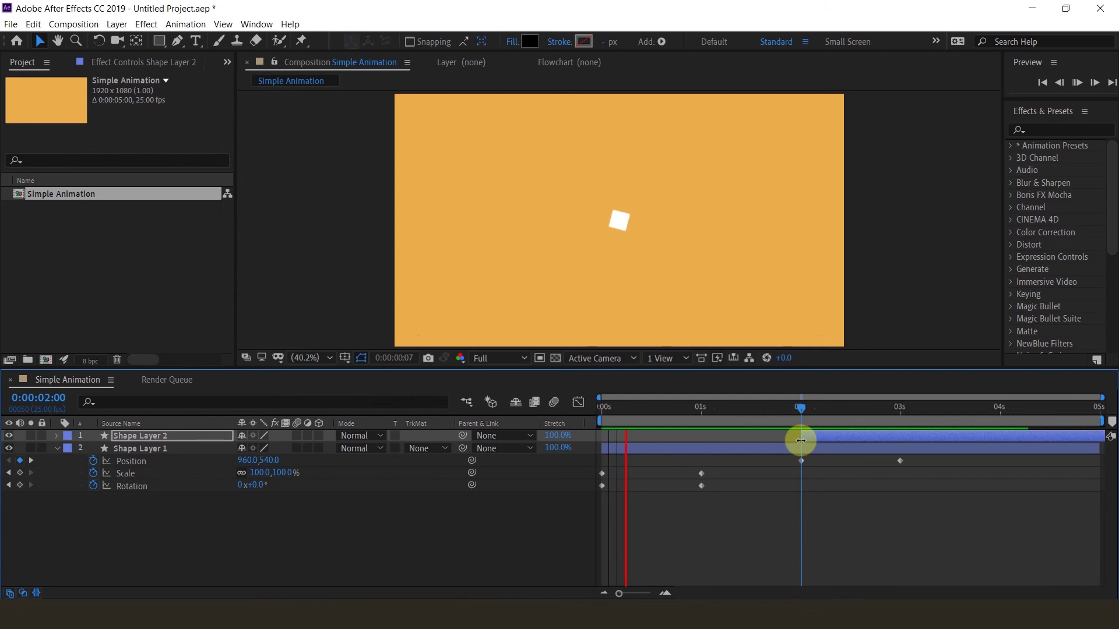